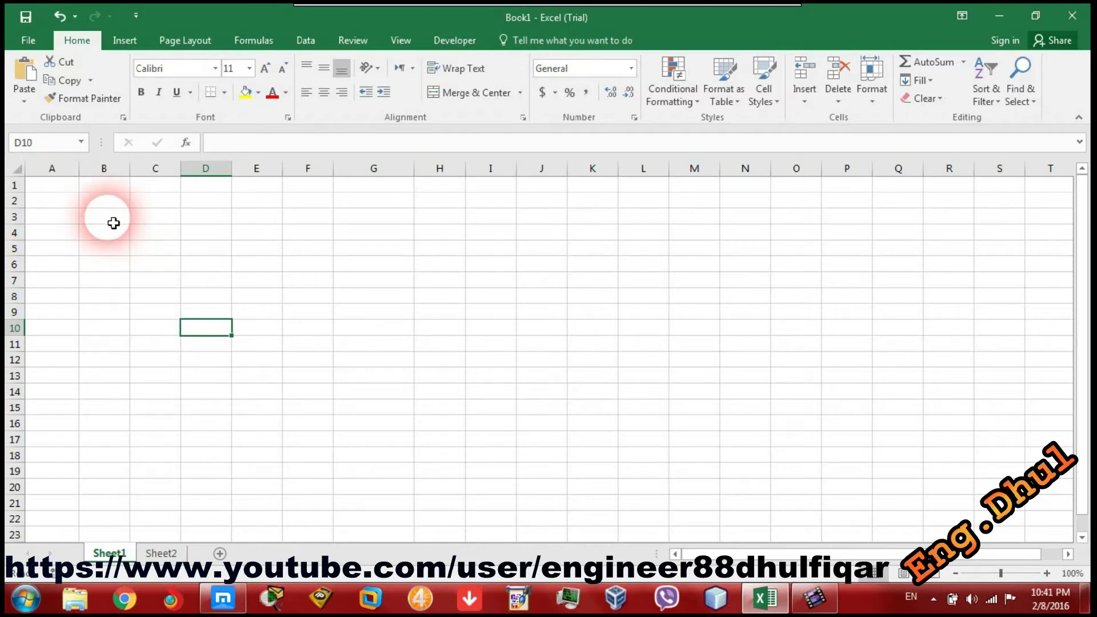
- Select cells A1 through A10 on Sheet1
click(43, 201)
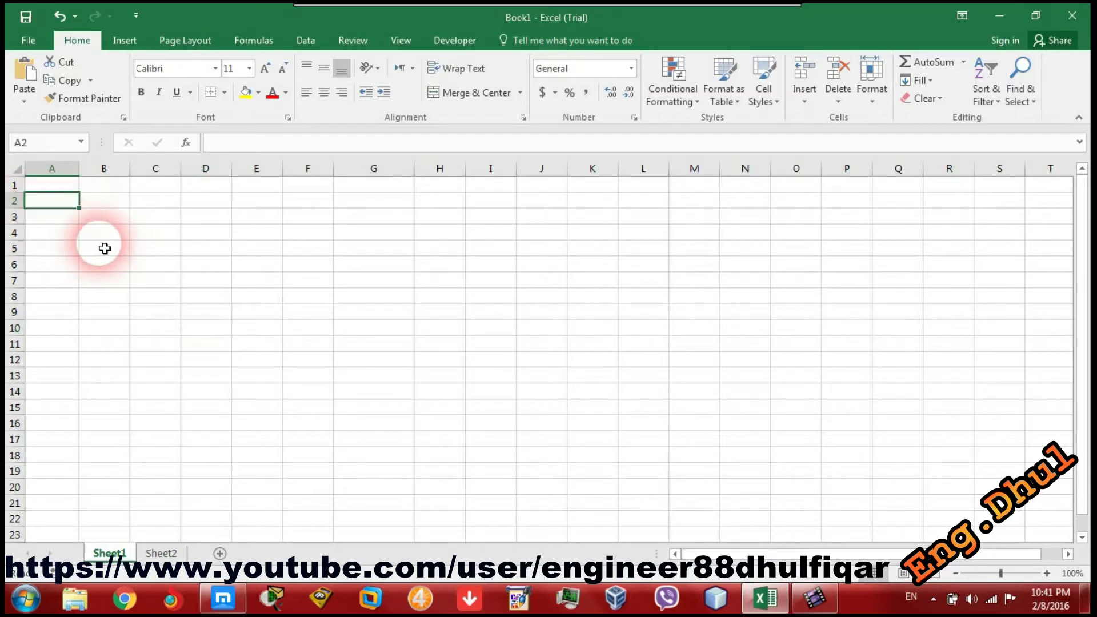
drag(54, 186, 54, 330)
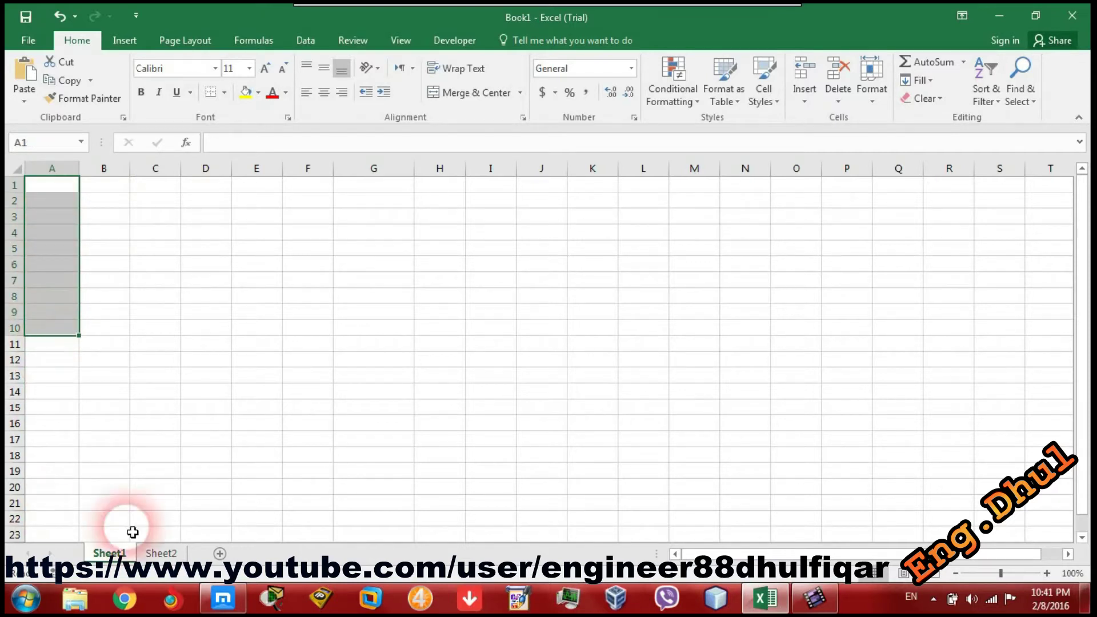
- Open Data Validation for A1:A10 and allow only Date values between two dates
click(305, 40)
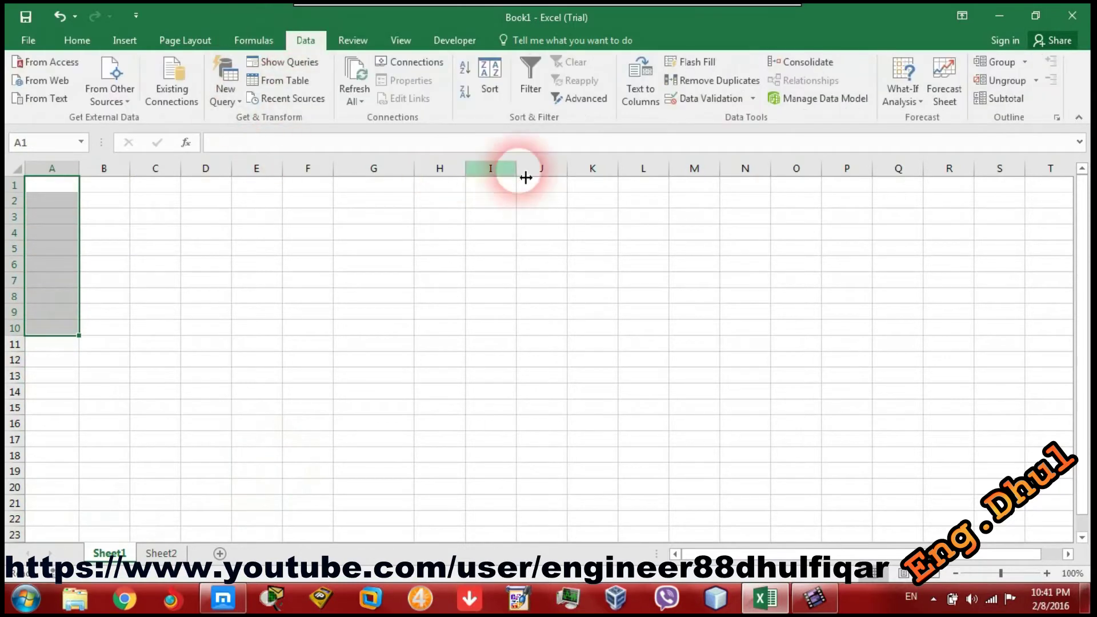
click(711, 98)
click(346, 323)
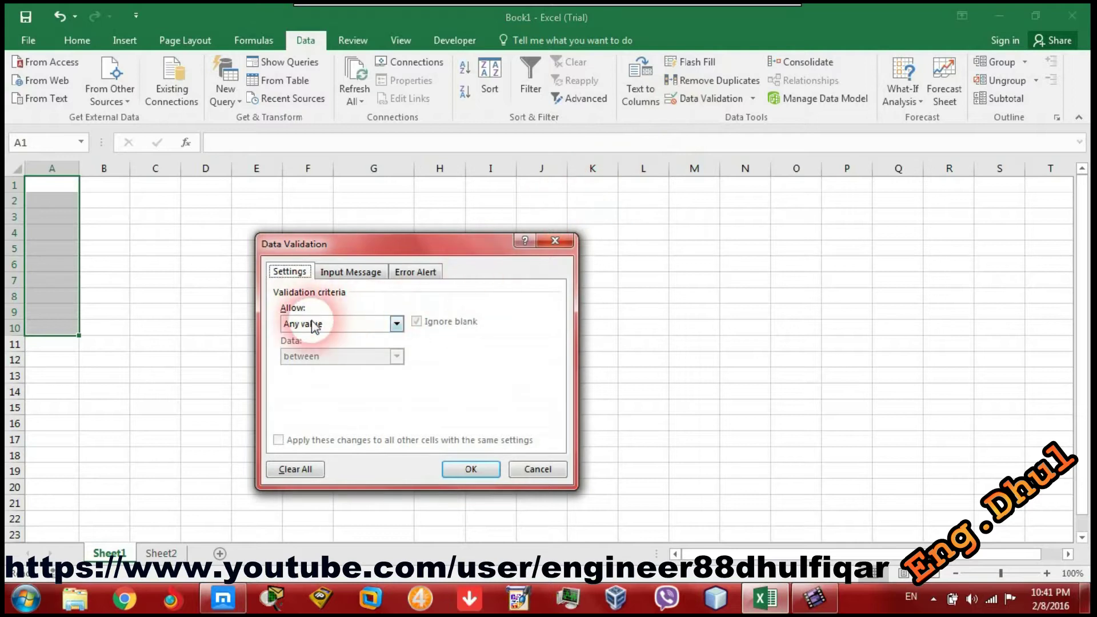
click(317, 380)
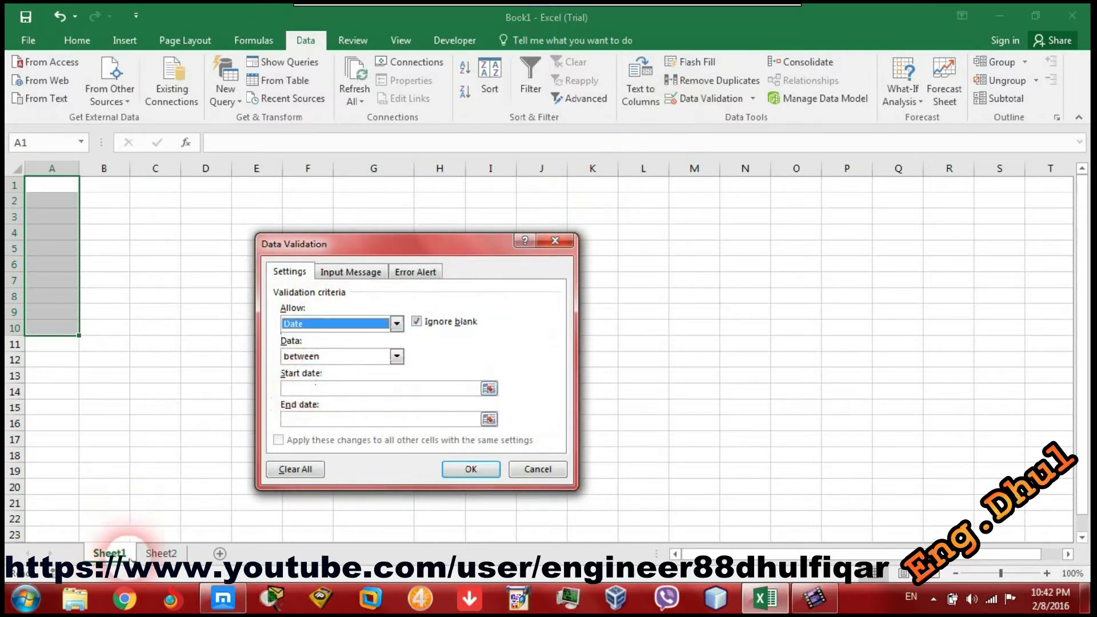
click(311, 356)
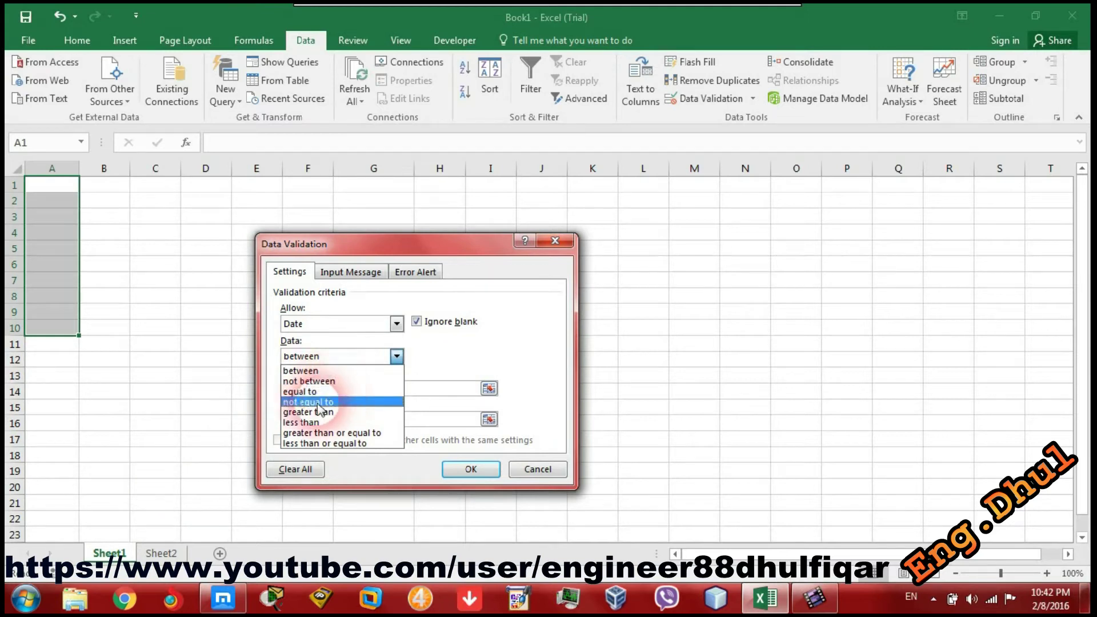
click(335, 371)
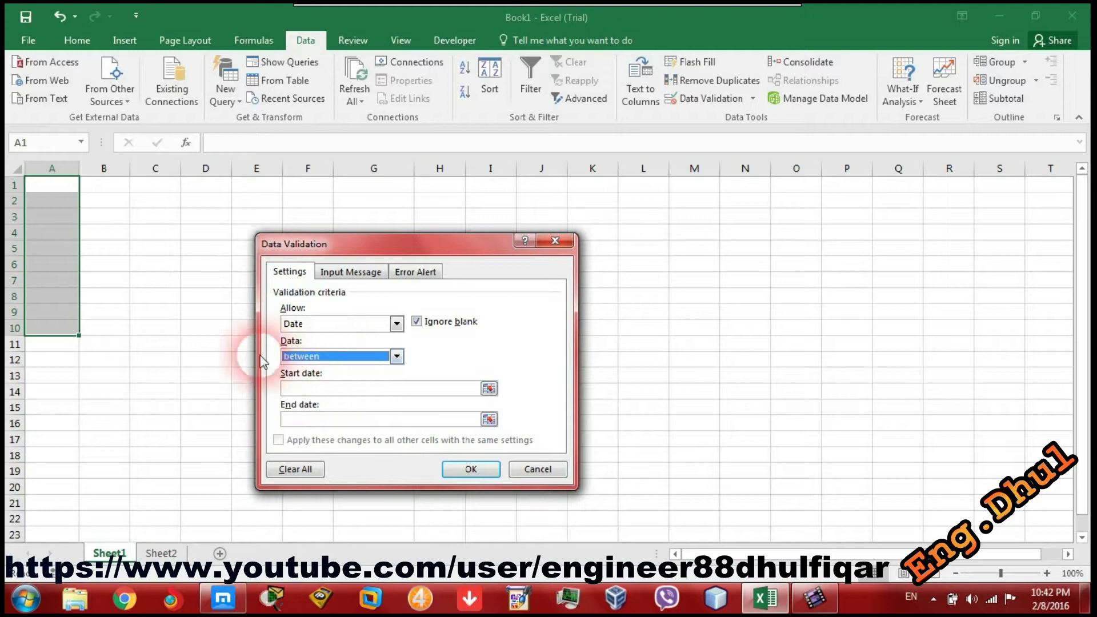
click(313, 391)
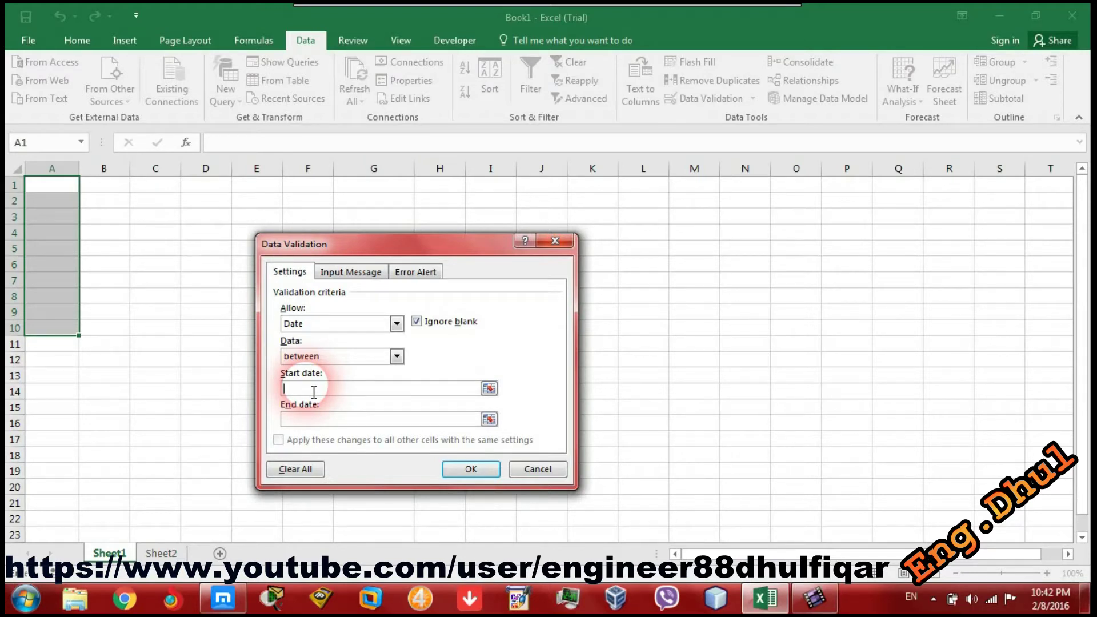
- Set the start date to 8/20/1990 and the end date to =today()
text(8/20/1990)
click(312, 421)
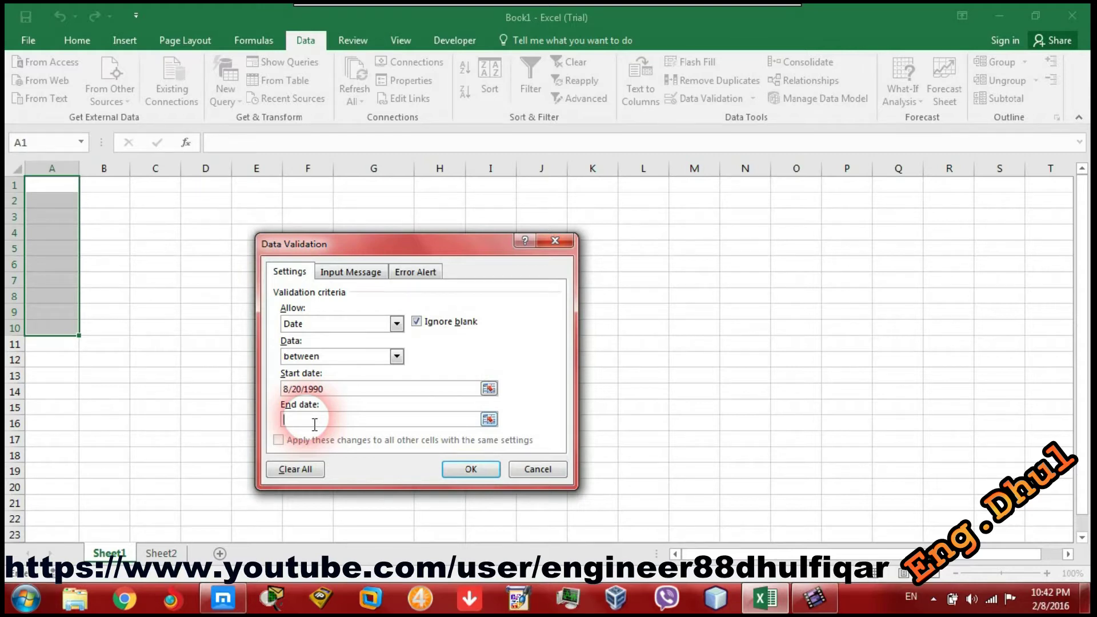
text(=today())
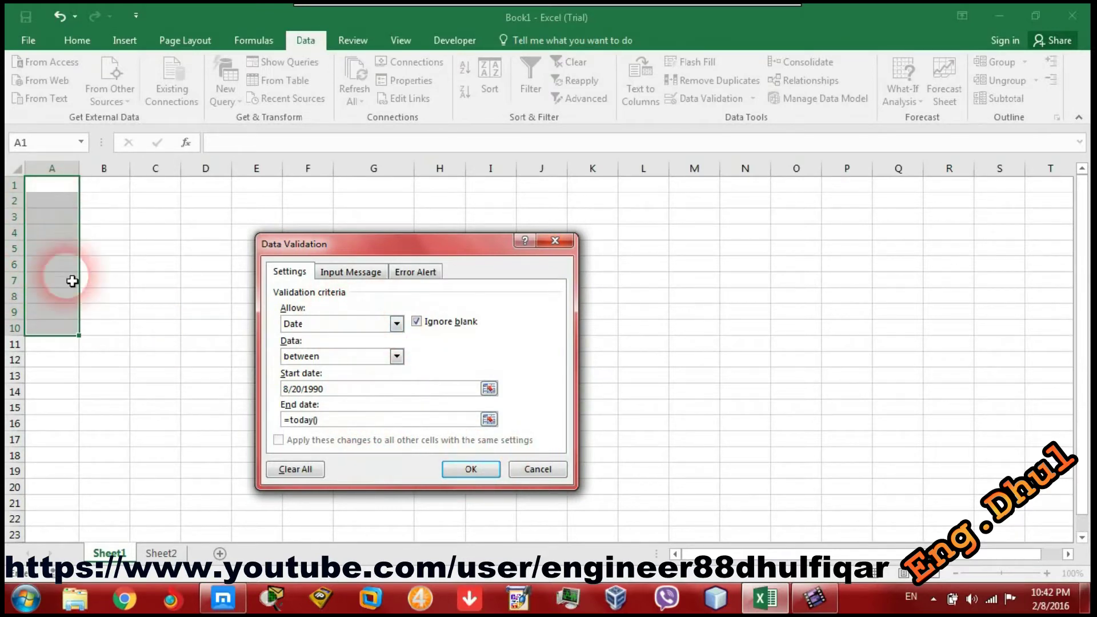
key(ctrl+Tab)
- Enter the input message title 'valid input' with the message '1990 -- 2016'
click(380, 345)
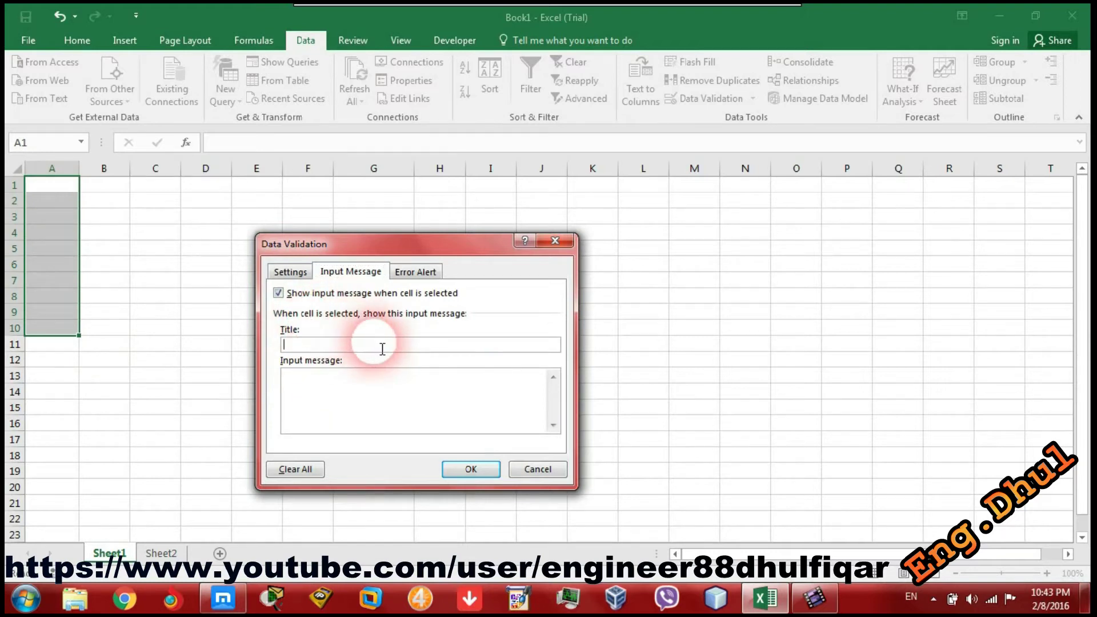
text(dont)
key(BackSpace)
key(BackSpace)
key(BackSpace)
key(BackSpace)
text(input)
key(BackSpace)
key(BackSpace)
key(BackSpace)
text(valid im)
key(BackSpace)
text(nput)
text(19)
text(90)
text( --)
text( 20)
text(1)
text(6)
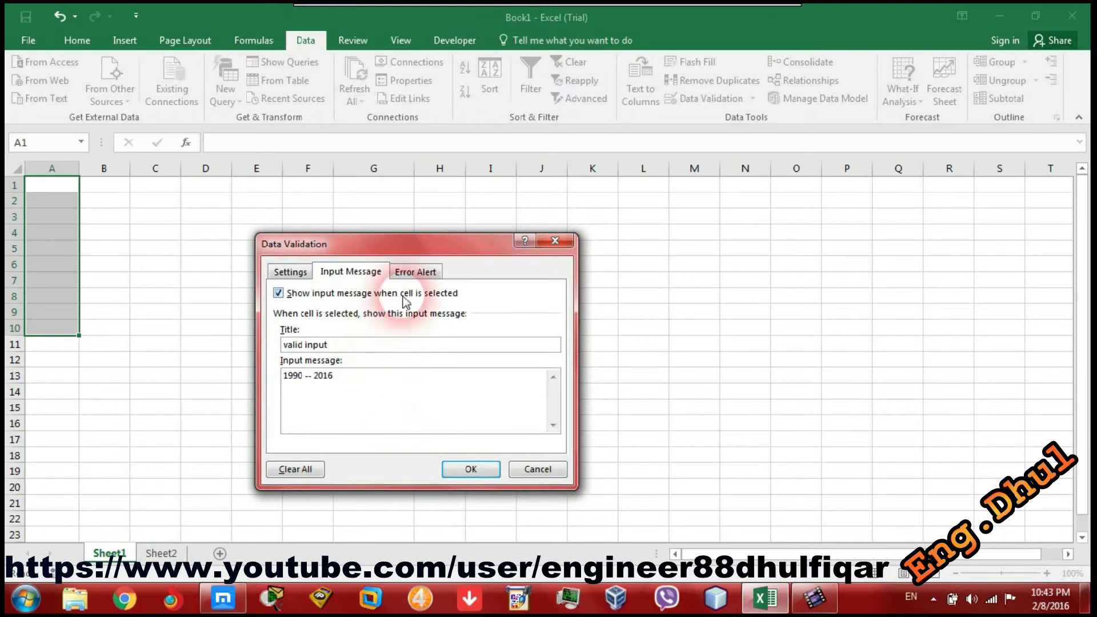
click(416, 272)
- Give the Stop error alert the title 'you wrote wrong date' and message 'rewrite the date'
click(447, 346)
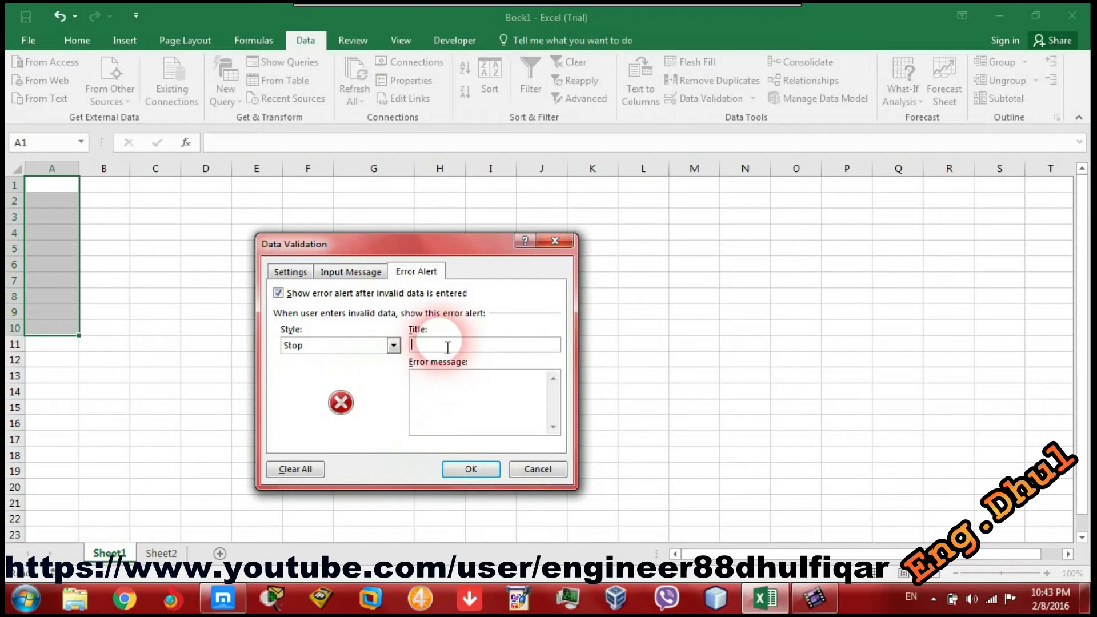
text(you)
text( wro)
text(te invi)
key(BackSpace)
key(BackSpace)
key(BackSpace)
key(BackSpace)
text(wrong date)
key(Tab)
text(rewrite the date)
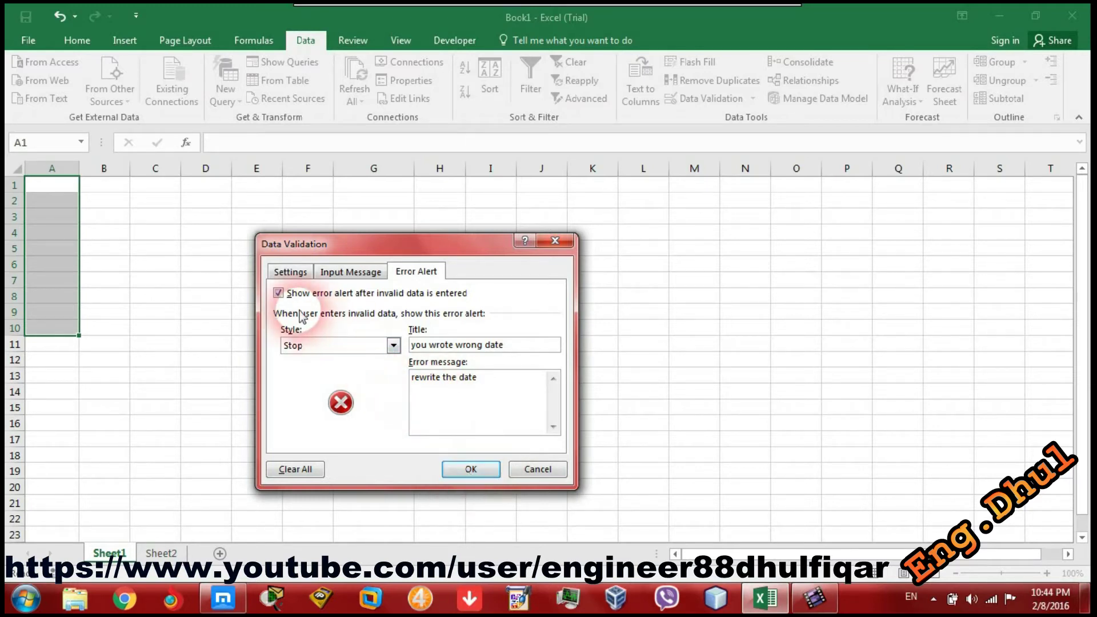
- Copy the 8/20/1990 start date from Settings and apply the validation
click(290, 272)
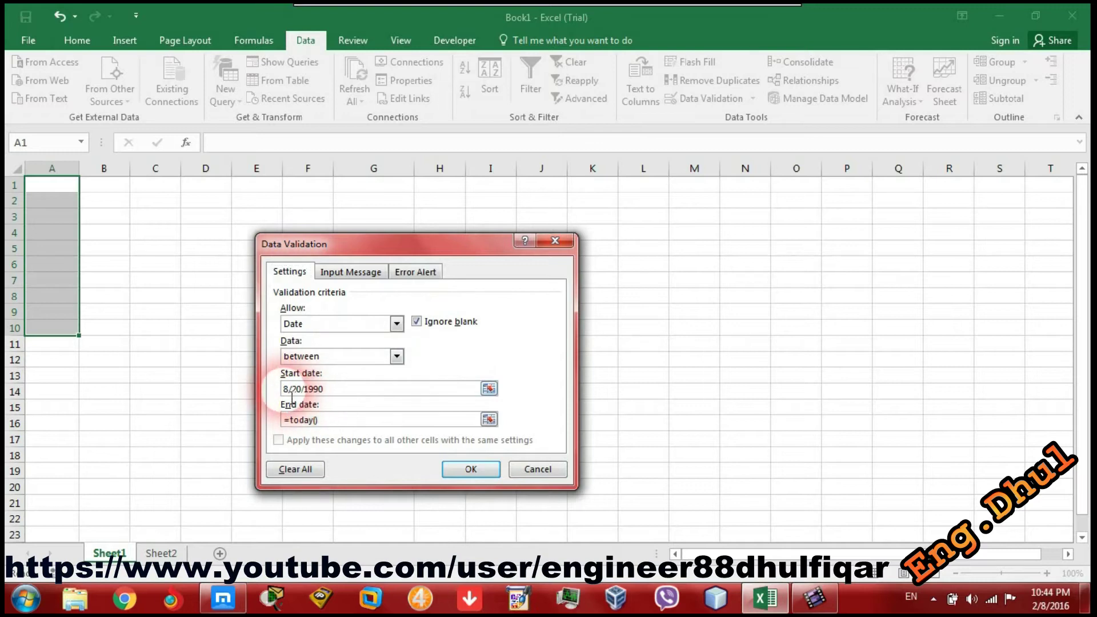
drag(286, 389, 338, 398)
key(ctrl+c)
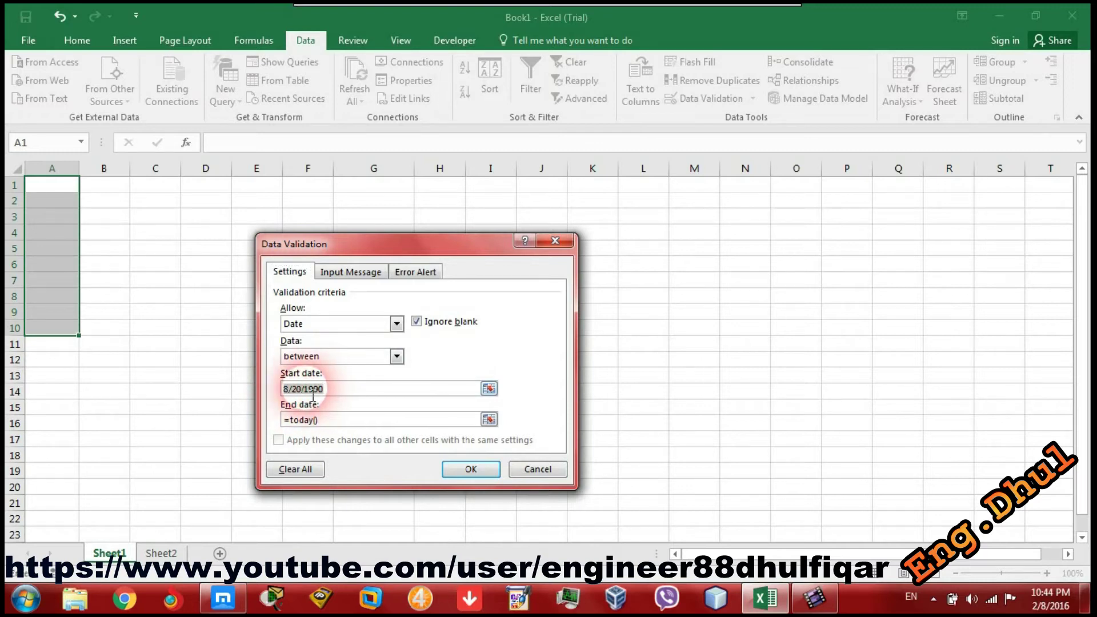
click(461, 472)
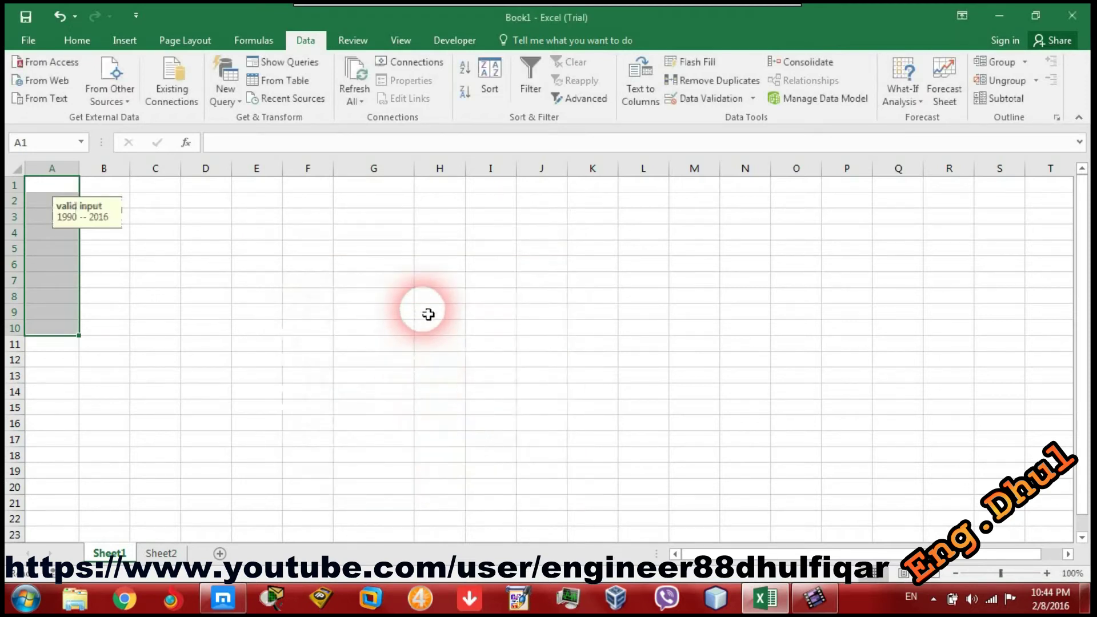
- Paste the copied start date into H5, then undo the paste
click(425, 257)
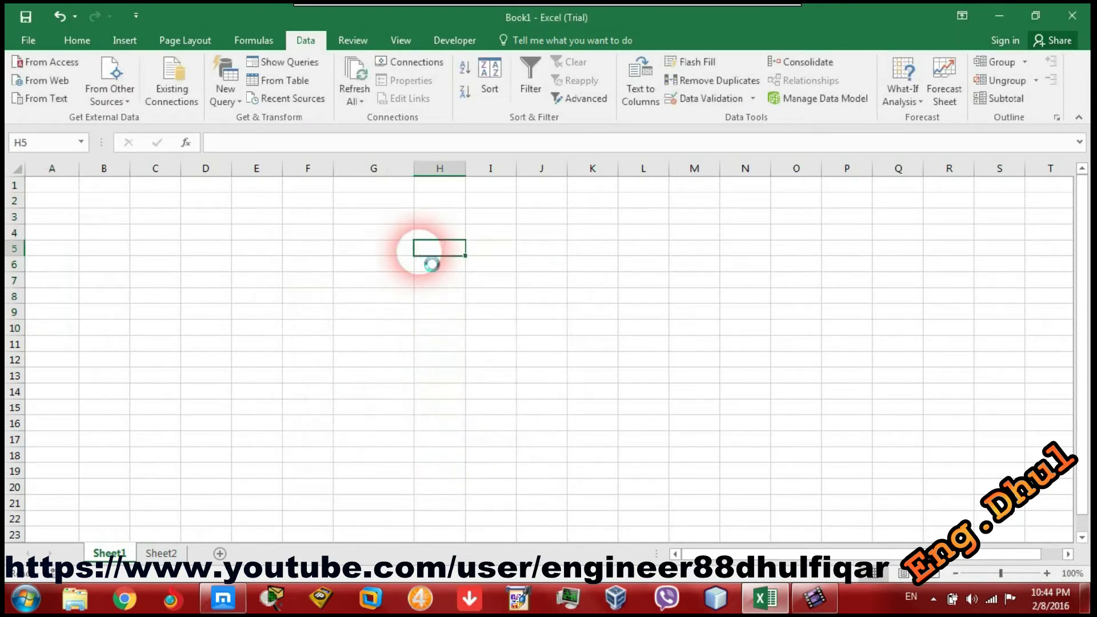
key(ctrl+v)
key(ctrl)
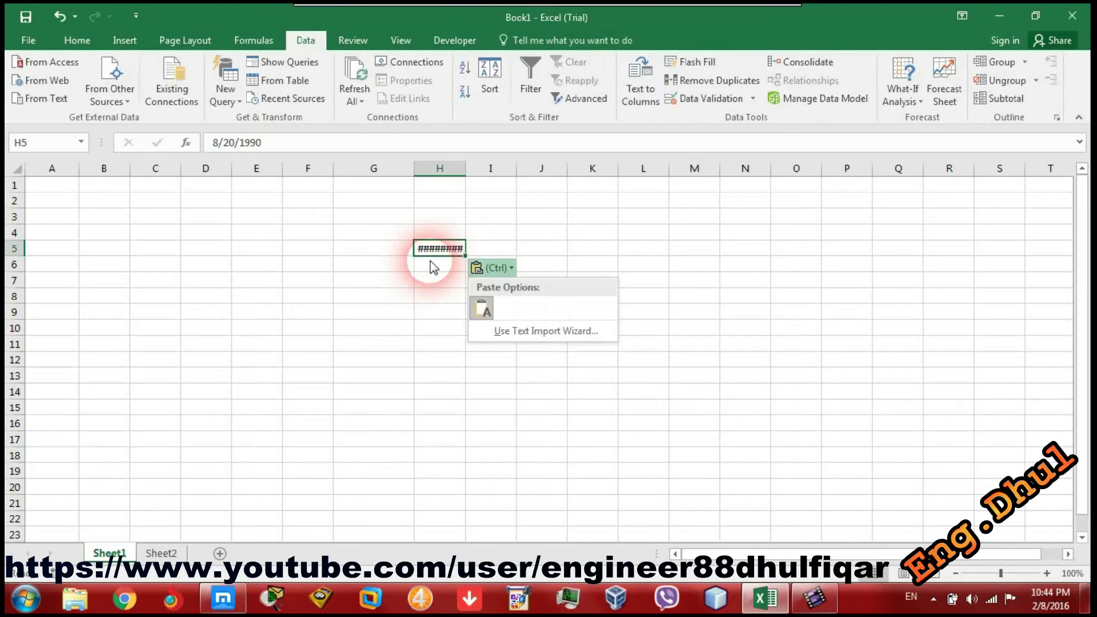
key(ctrl)
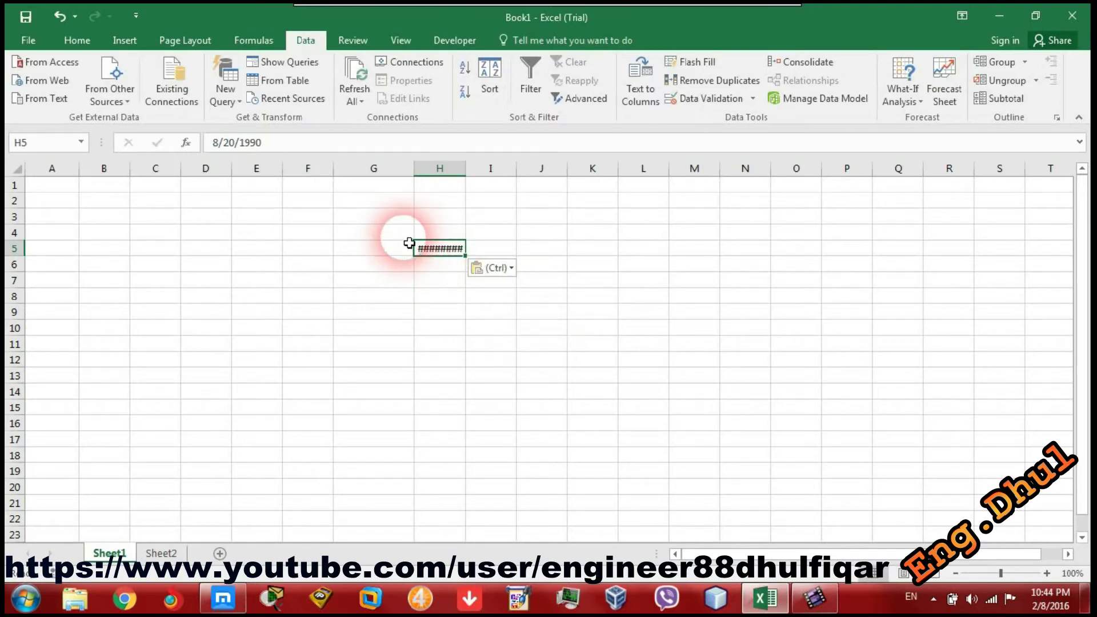
click(508, 267)
click(481, 313)
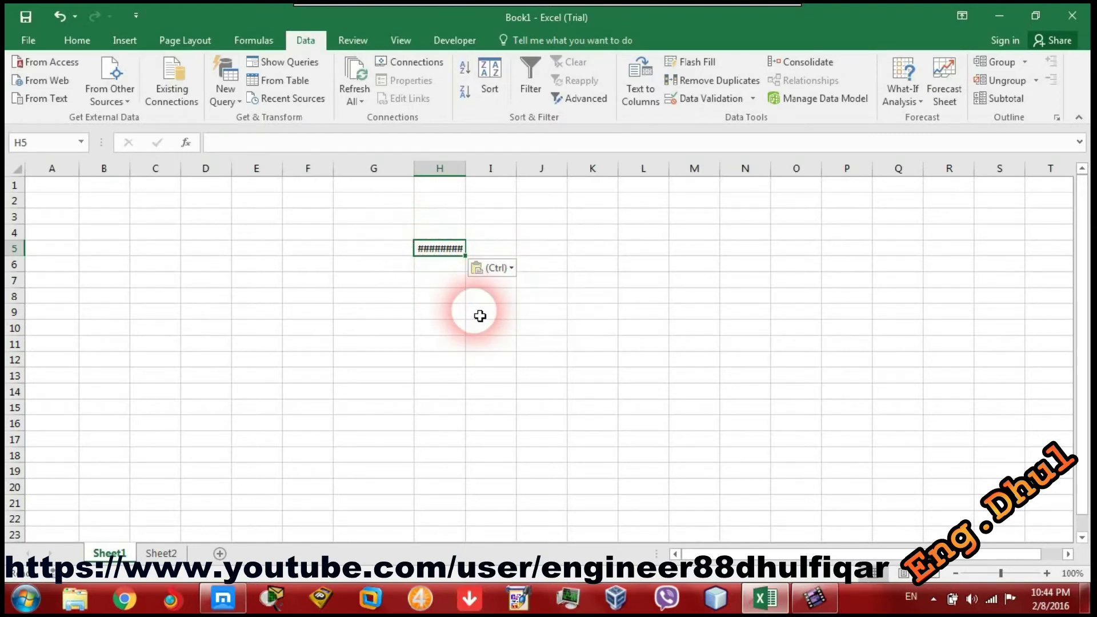
key(ctrl+z)
- Type the date 8/20/1990 into cell H7 and commit it
click(430, 266)
key(ctrl+c)
click(441, 284)
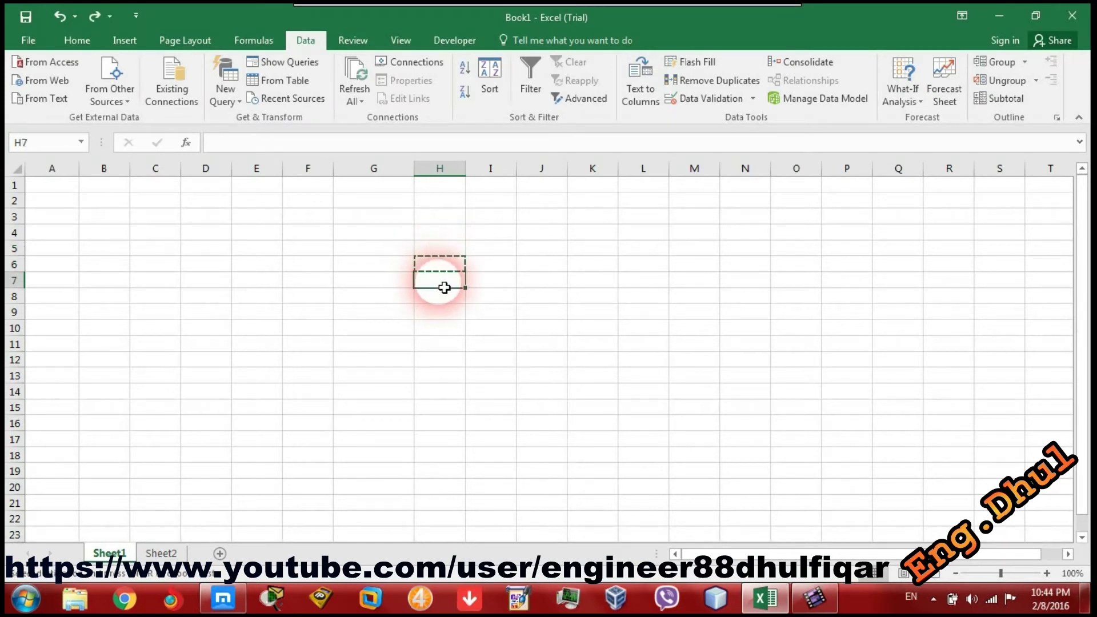
text(8/2)
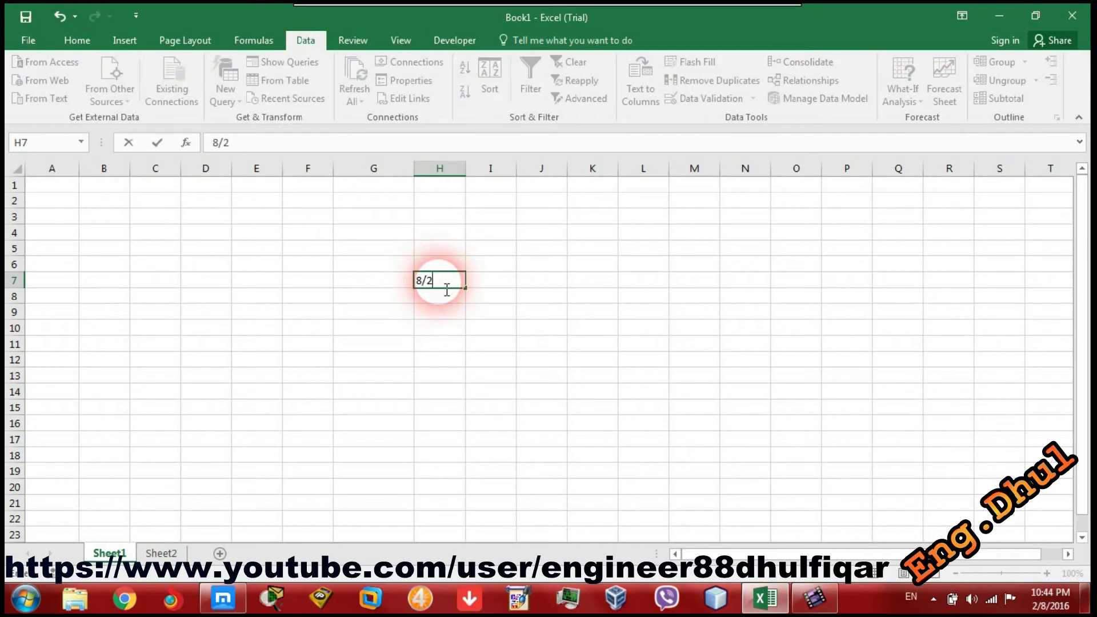
text(0/1990)
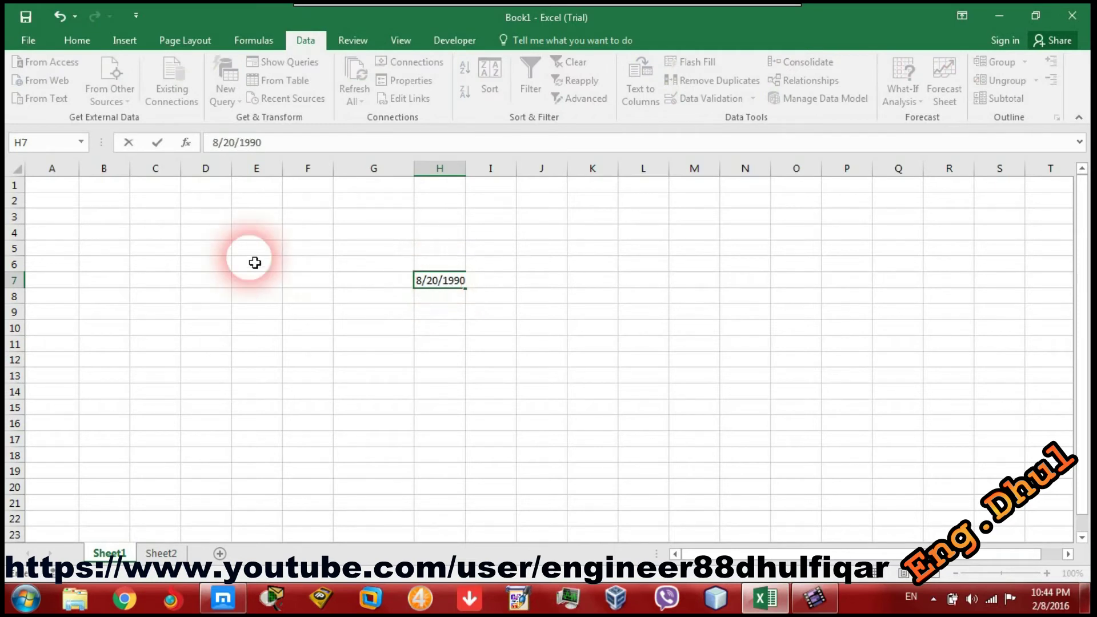
click(209, 262)
- Check the input message on A1, A8 and A10, and confirm A11 has none
drag(51, 184, 53, 325)
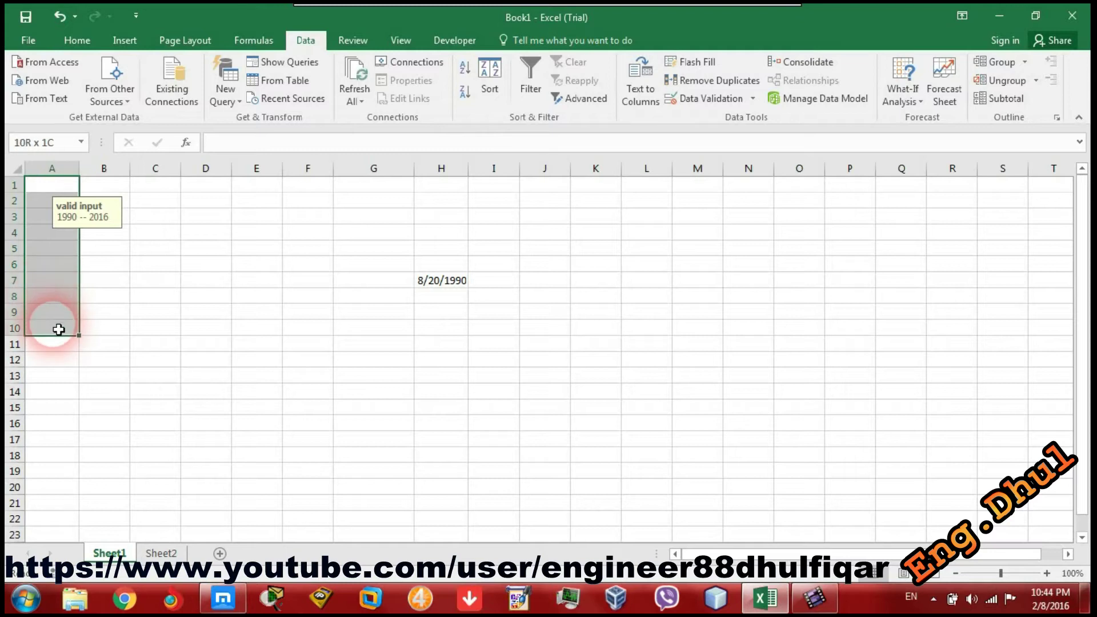
click(72, 296)
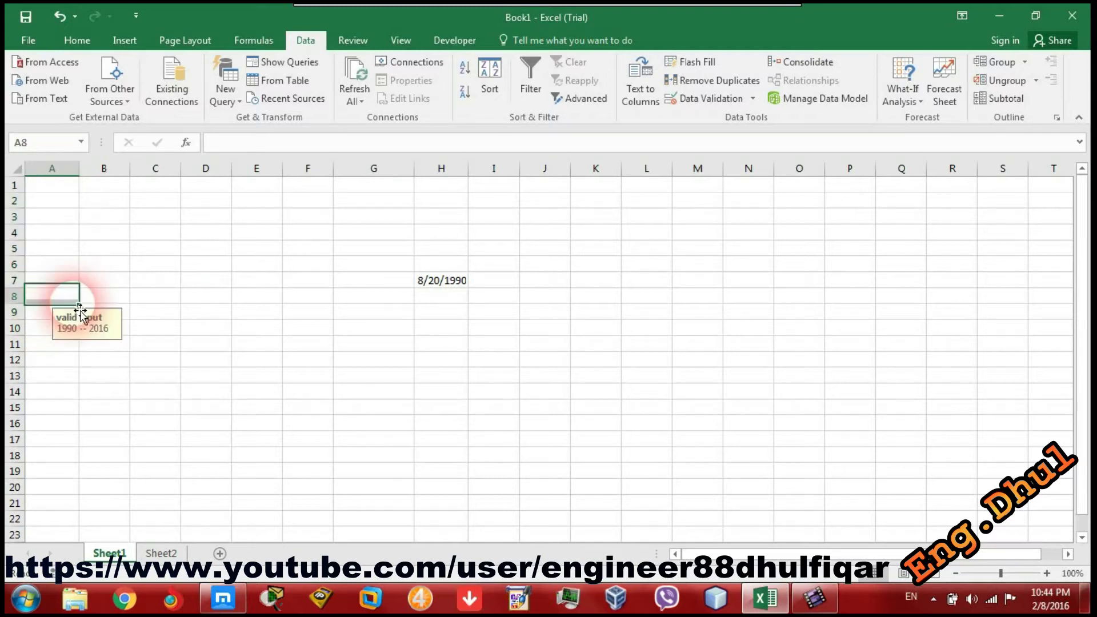
click(48, 327)
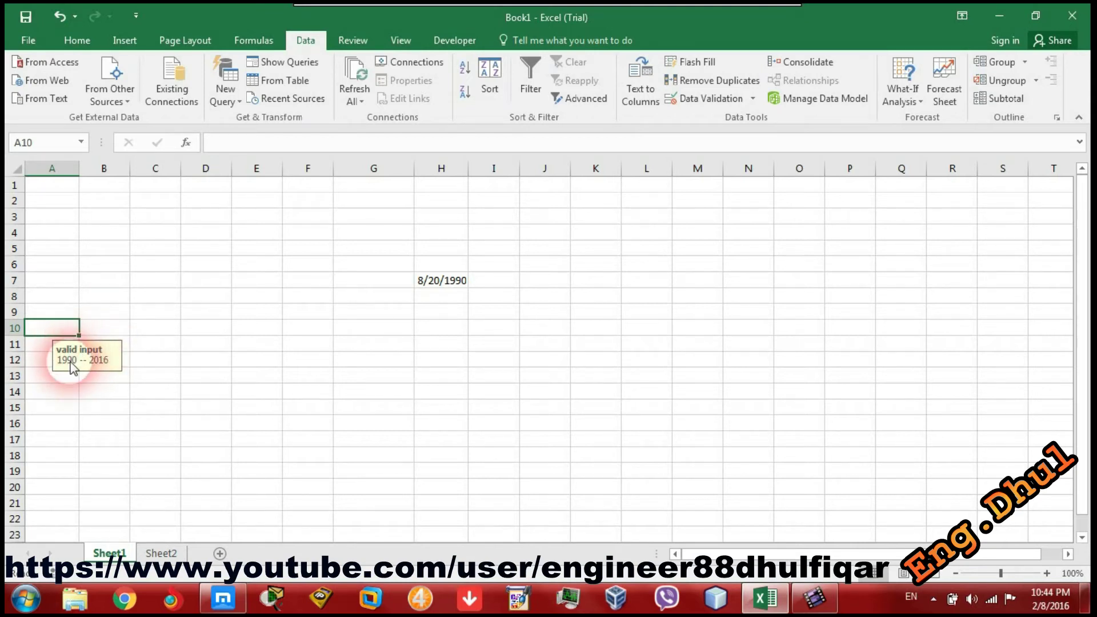
click(40, 345)
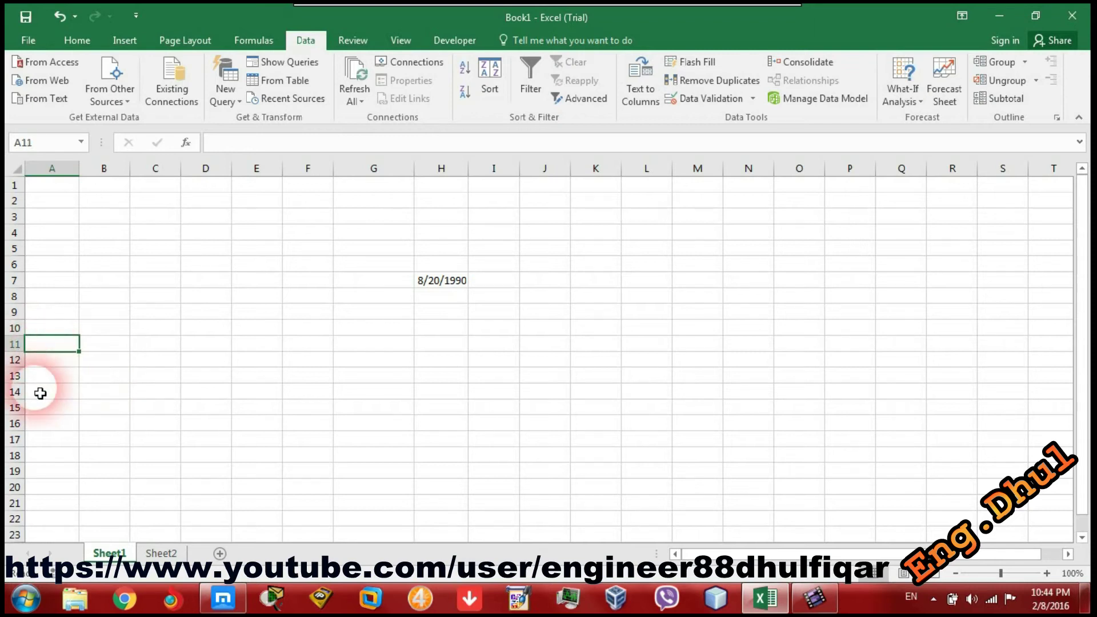
click(56, 191)
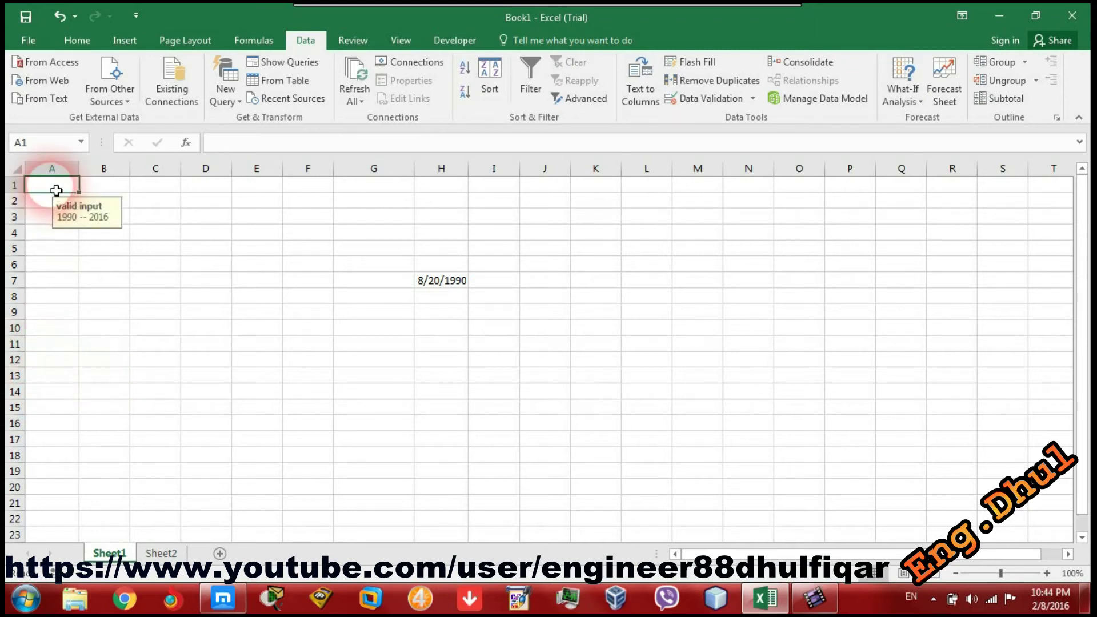
- Enter the out-of-range date 8/20/1989 in A3 to trigger the Stop alert
key(Down)
key(Down)
key(Down)
key(Down)
key(Down)
key(Down)
key(Down)
key(Down)
key(Up)
key(Up)
key(Up)
key(Up)
key(Up)
key(Up)
key(Down)
key(Down)
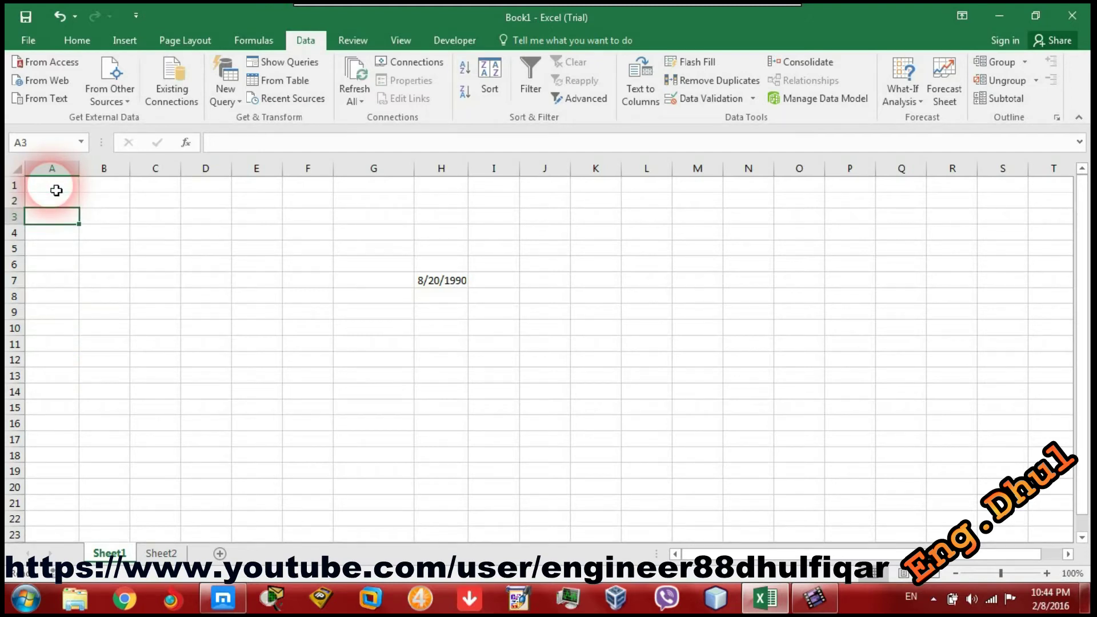
text(8/20/1989)
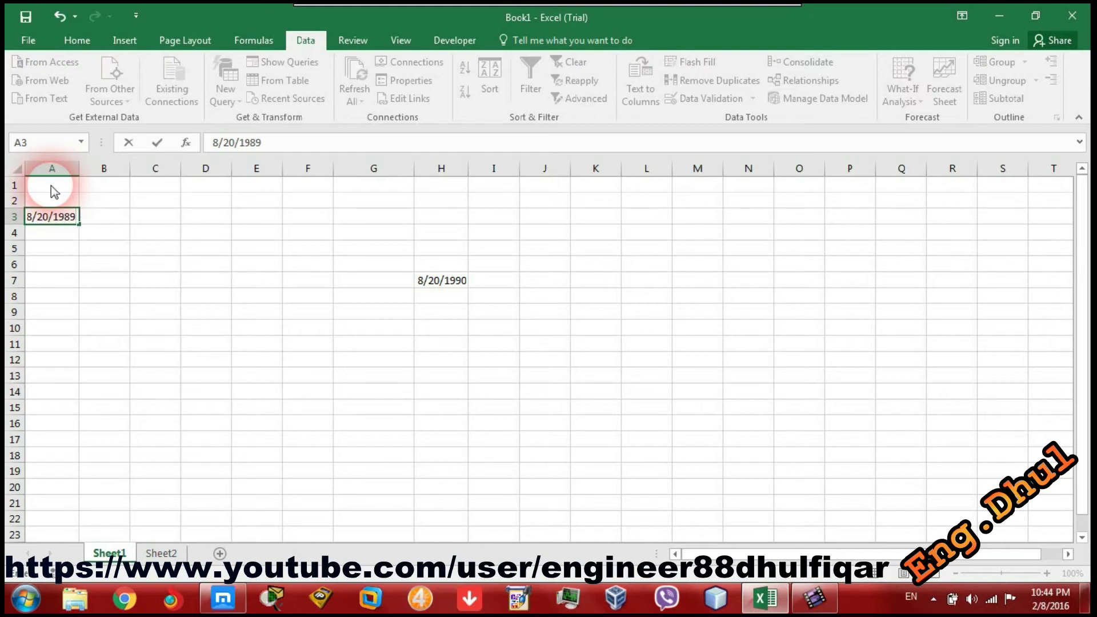
key(Return)
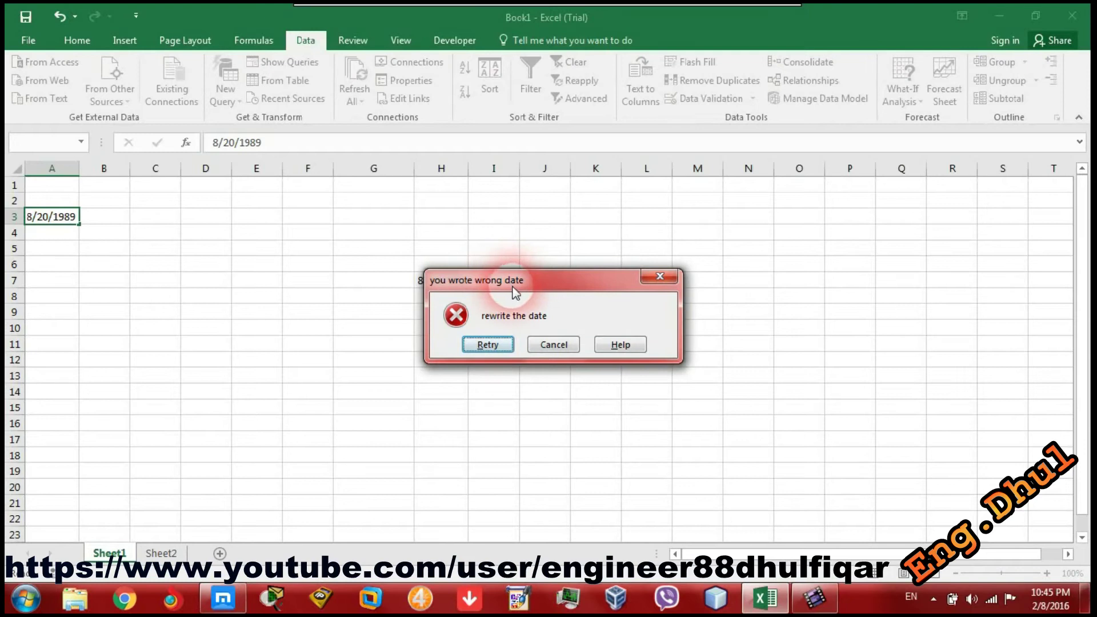
- Retry and correct A3 to 8/20/1990
click(487, 347)
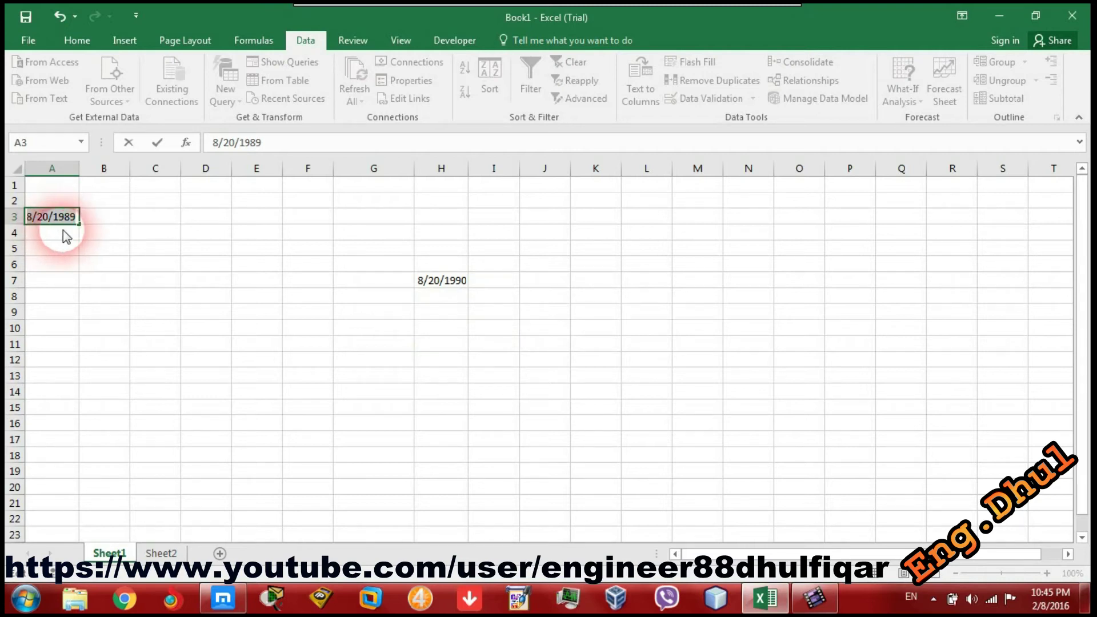
key(BackSpace)
text(0)
key(Return)
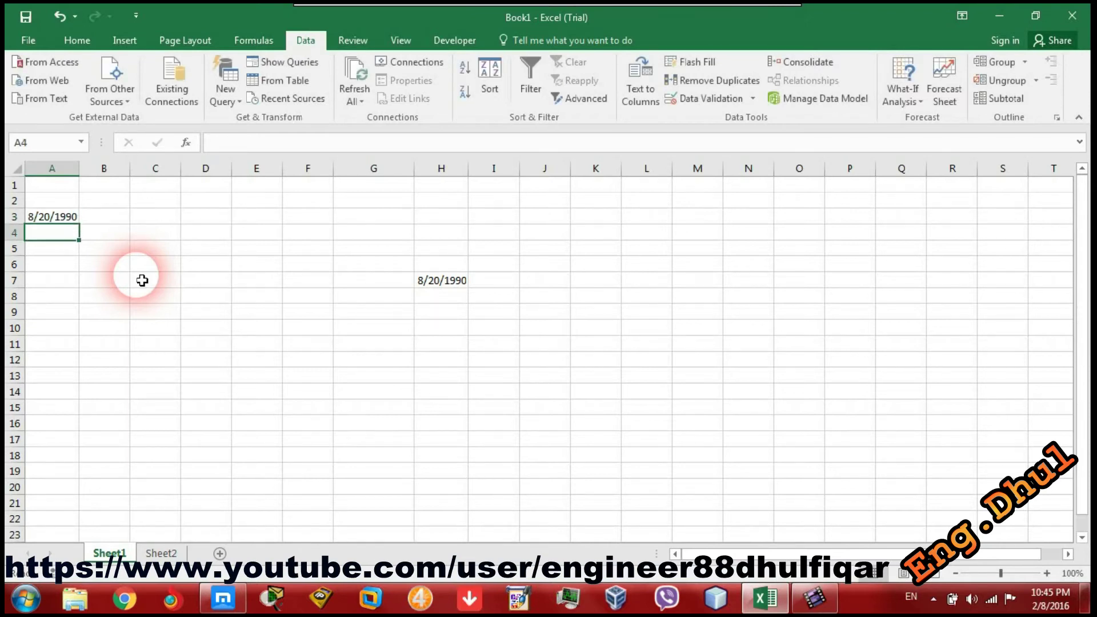
- Confirm 8/19/1990 is rejected in A4, then enter 2/8/2016 there instead
text(8/19/199)
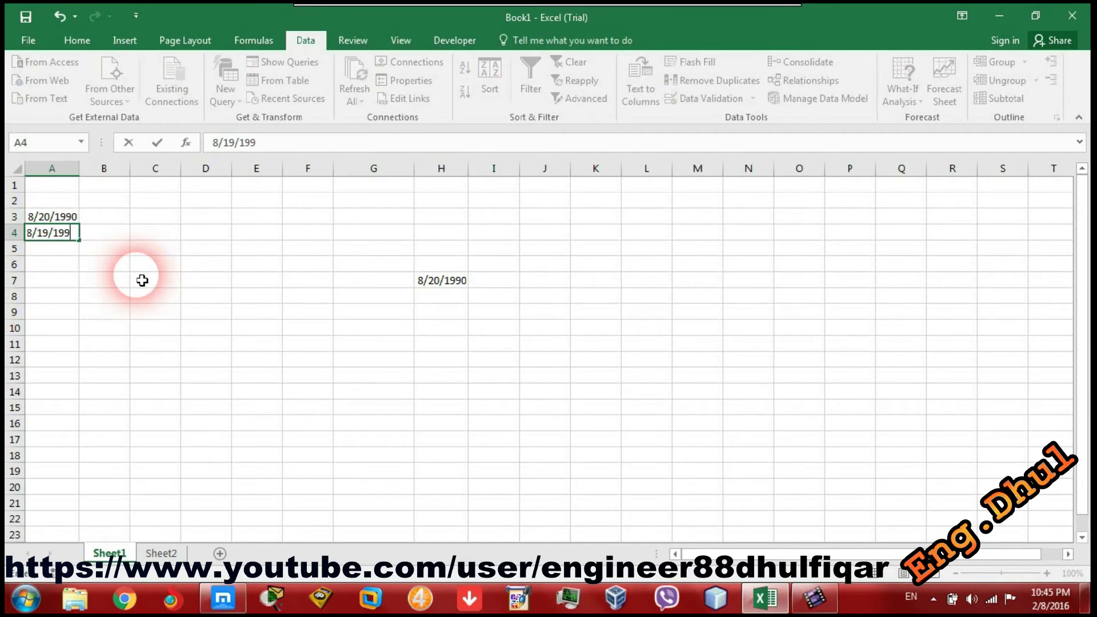
text(0)
key(Return)
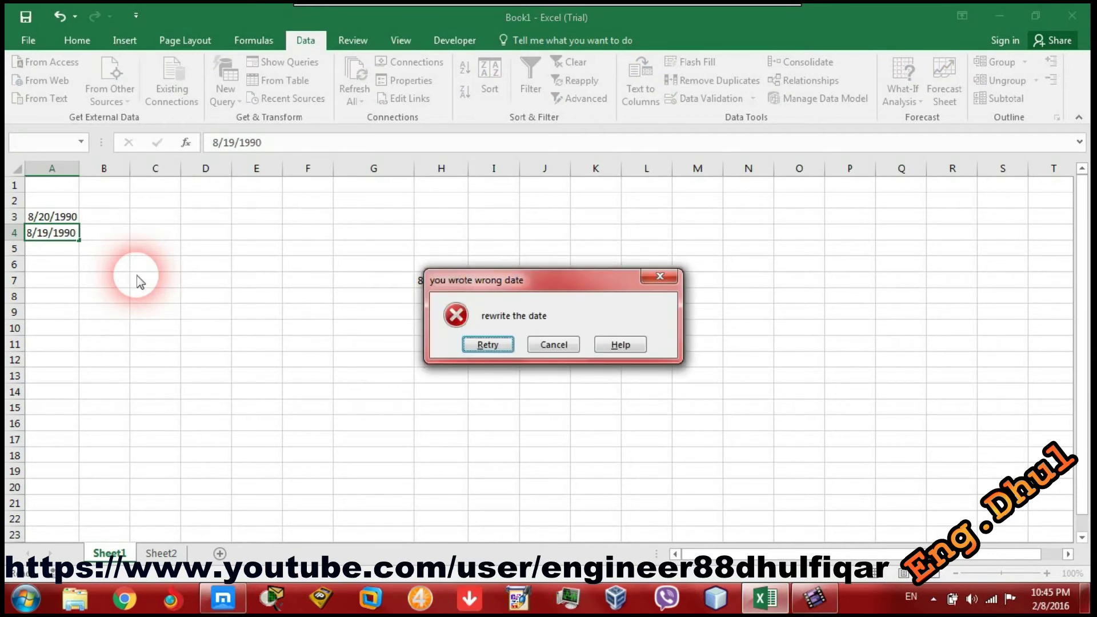
key(Return)
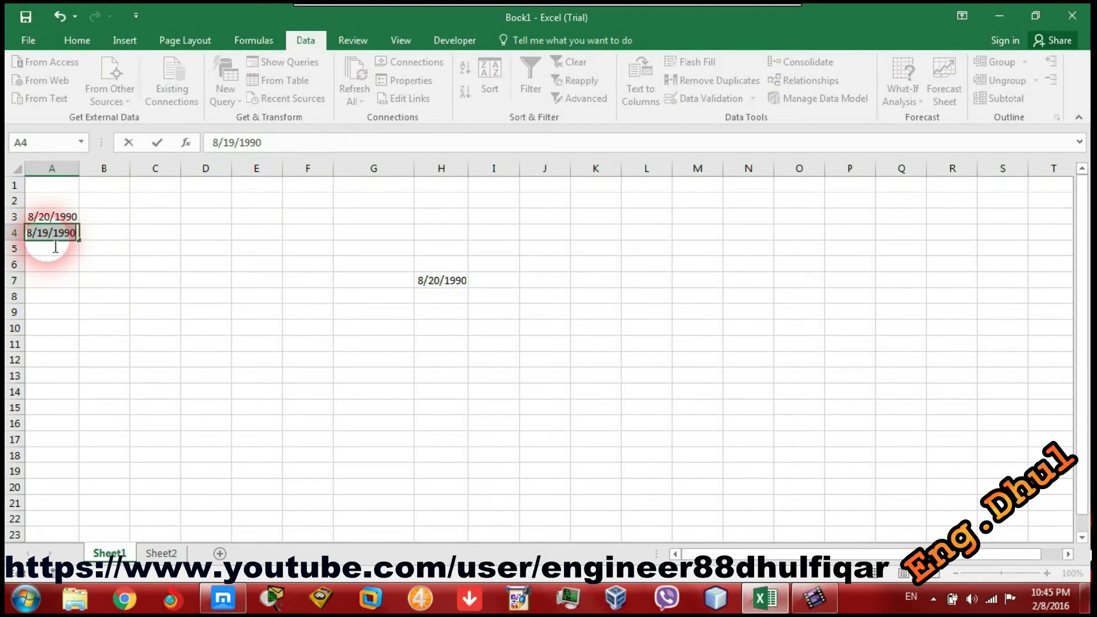
text(2/8/2016)
key(Return)
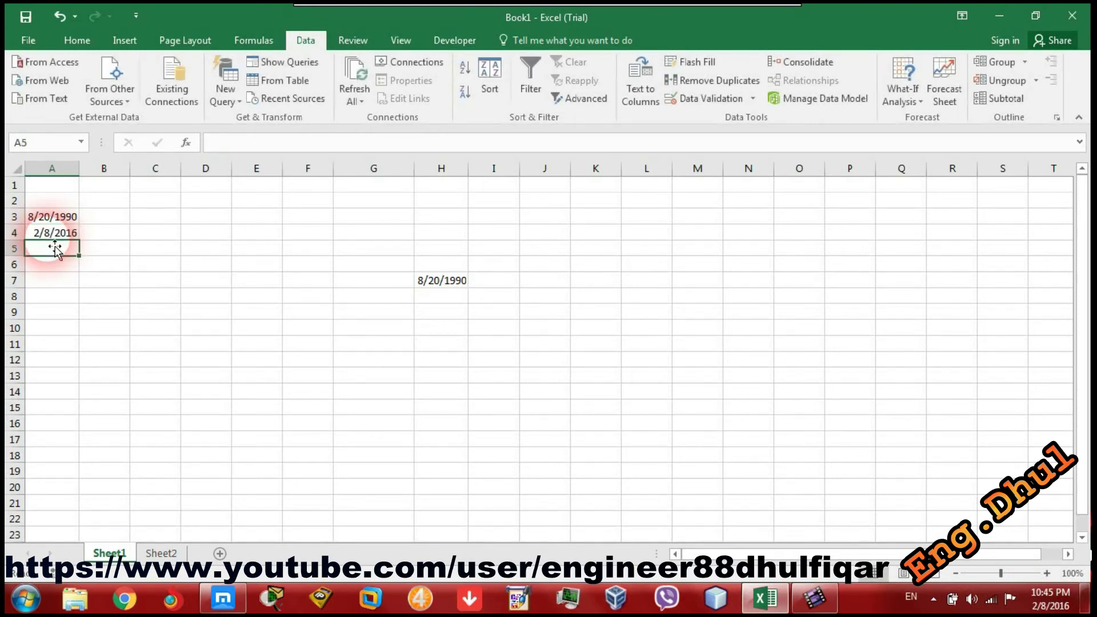
- Confirm 2/9/2016 is rejected in A5 and cancel the entry
text(2/9/2)
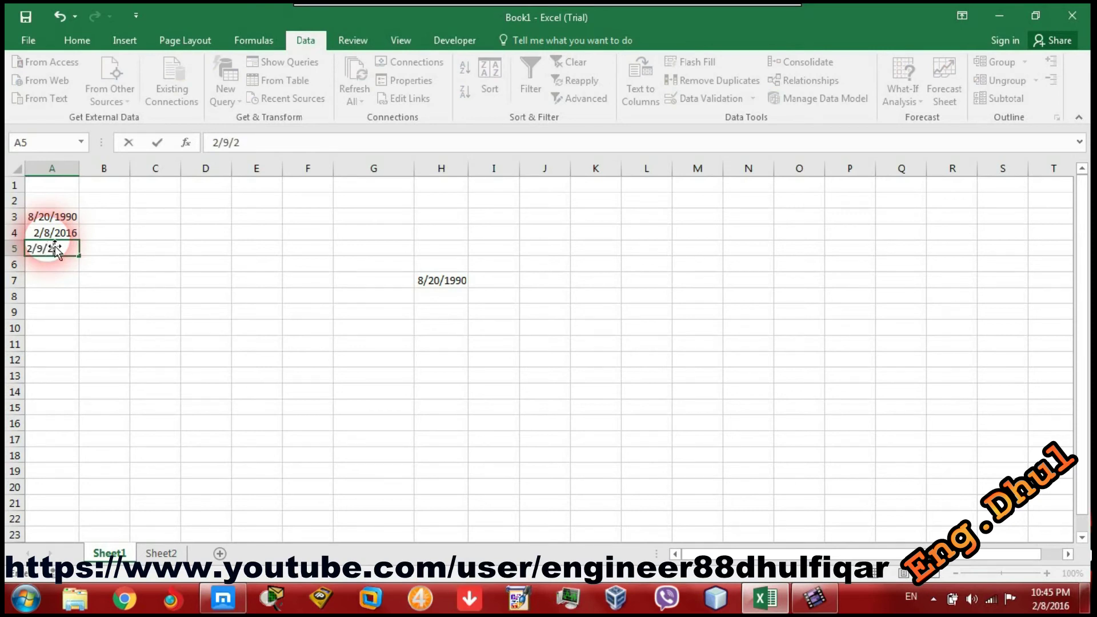
text(016)
key(Return)
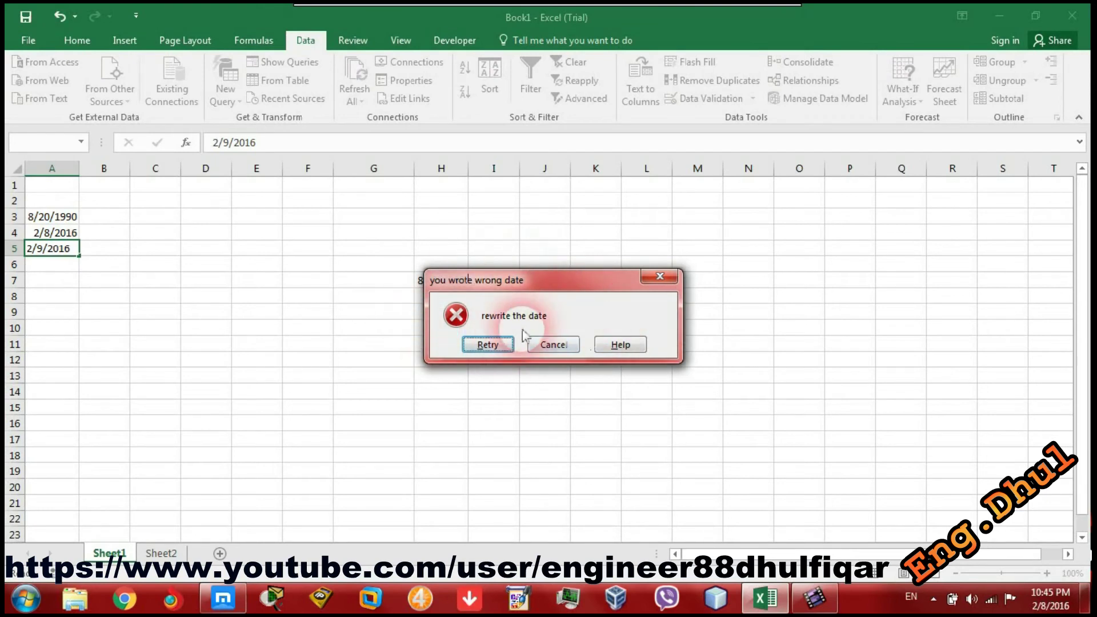
click(537, 344)
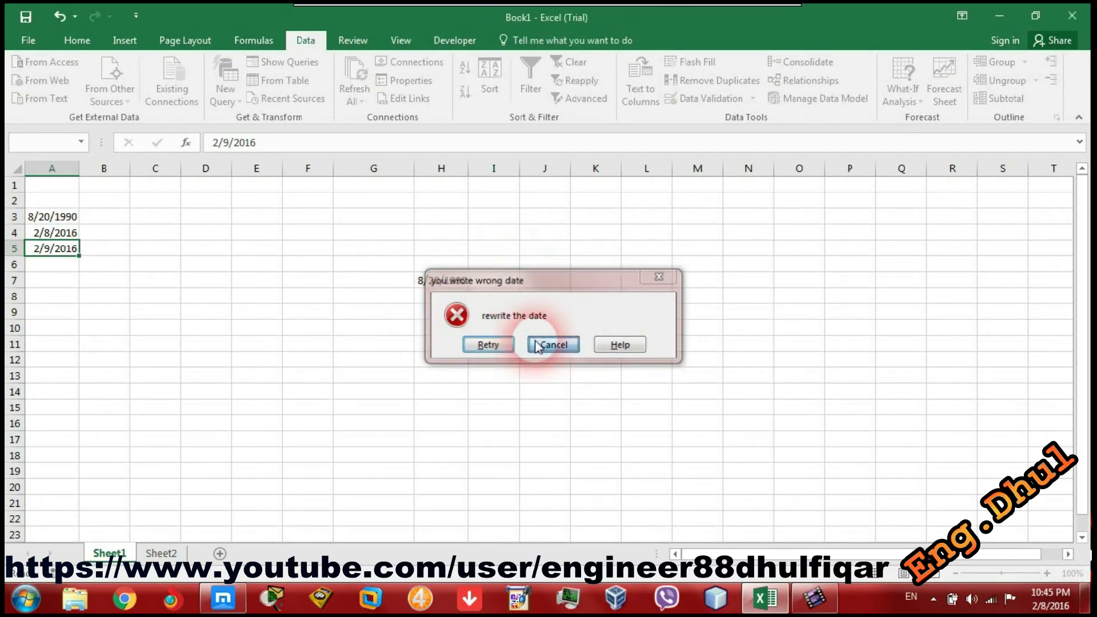
click(222, 280)
- Enter =TODAY() in D7 and fill it down to D15, all showing 2/8/2016
click(235, 152)
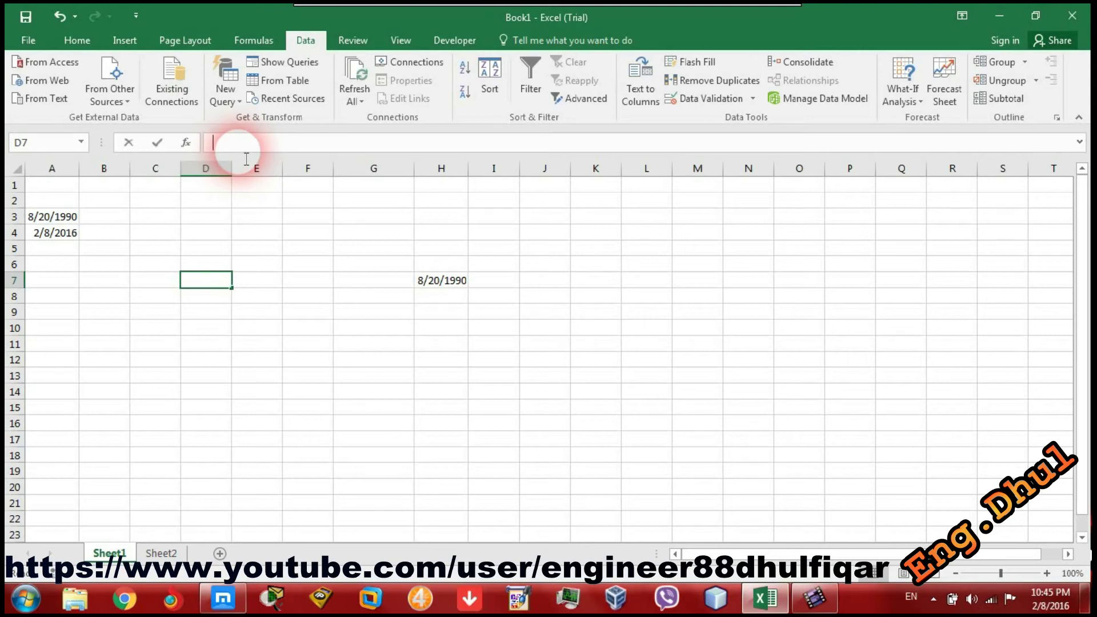
text(=toda)
key(Tab)
text())
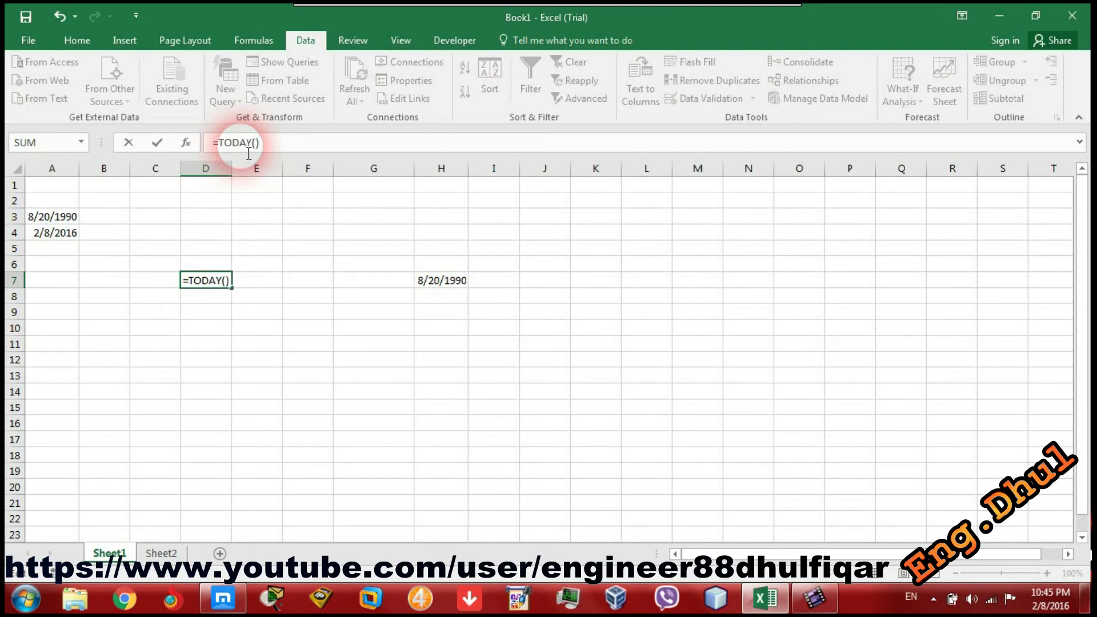
key(Return)
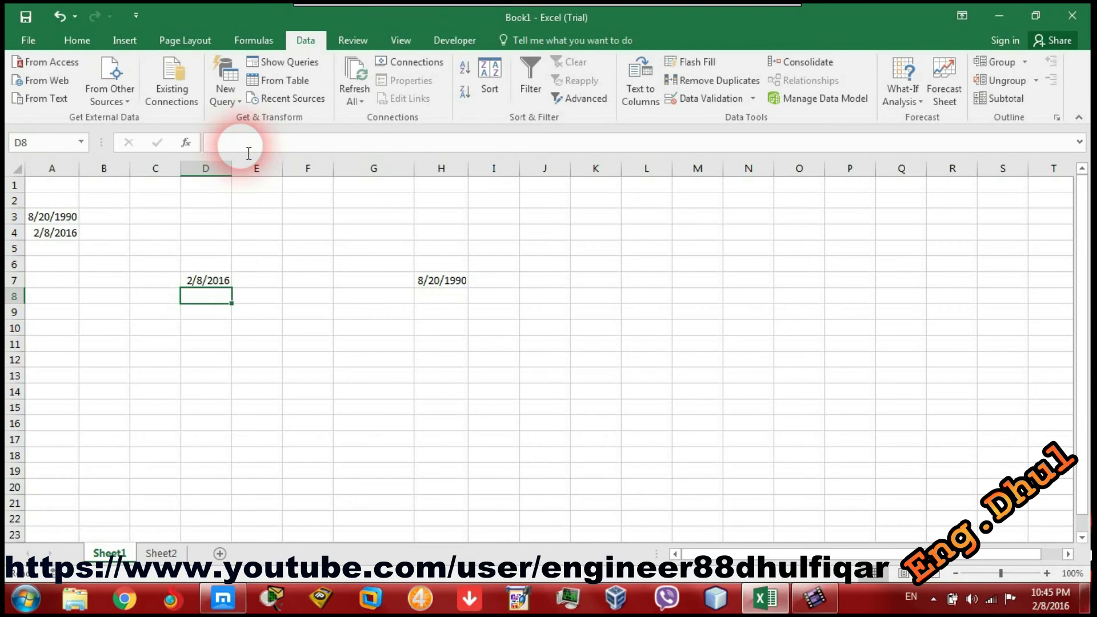
click(209, 281)
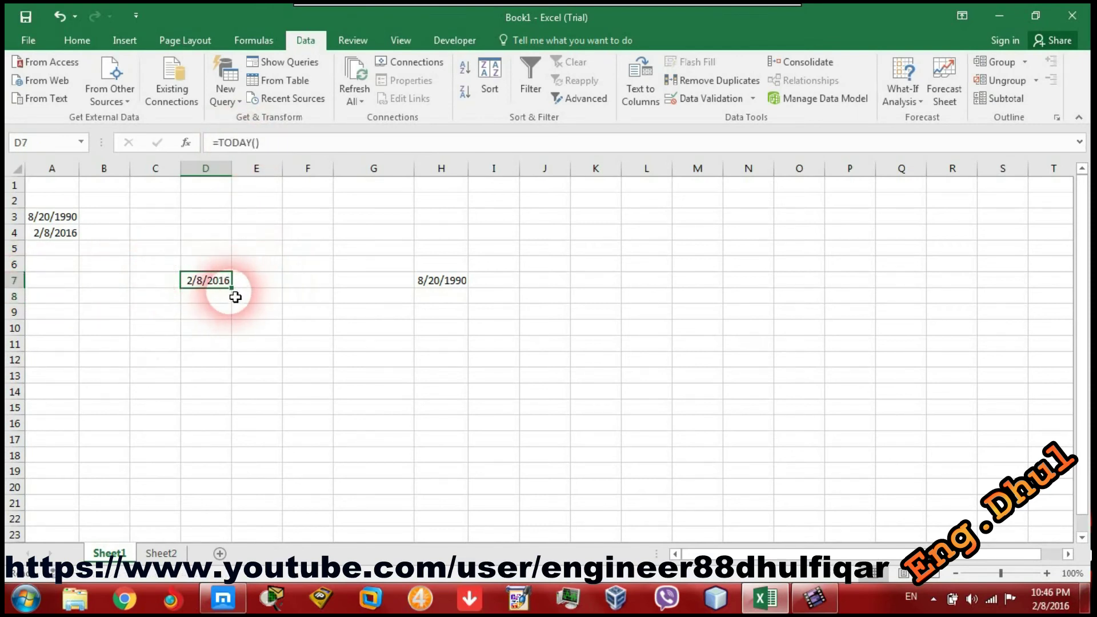
drag(231, 288, 242, 356)
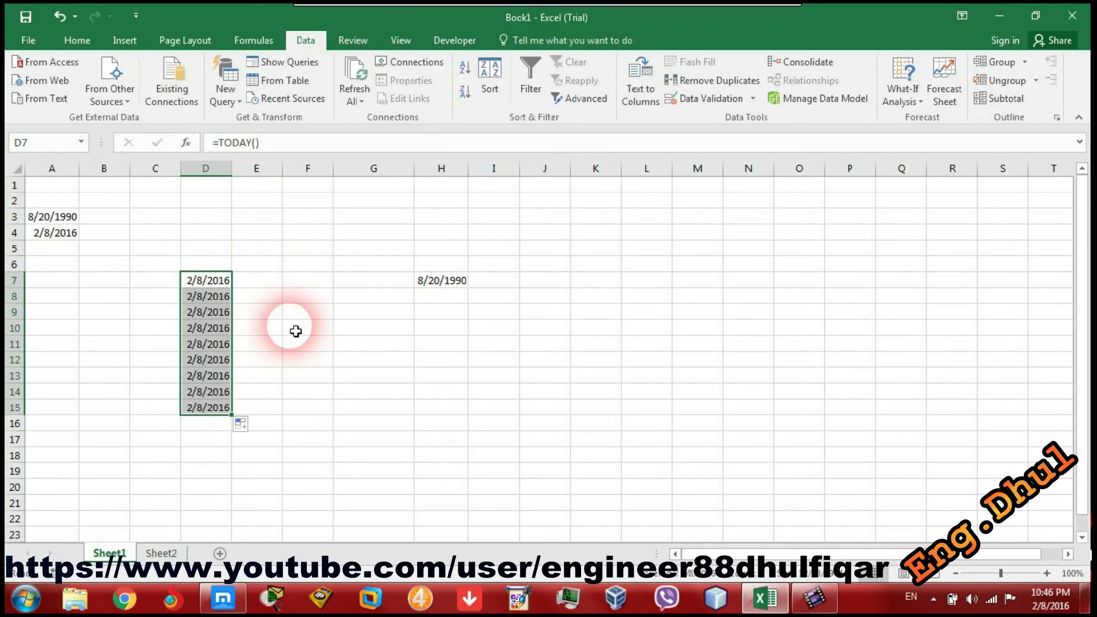
click(228, 299)
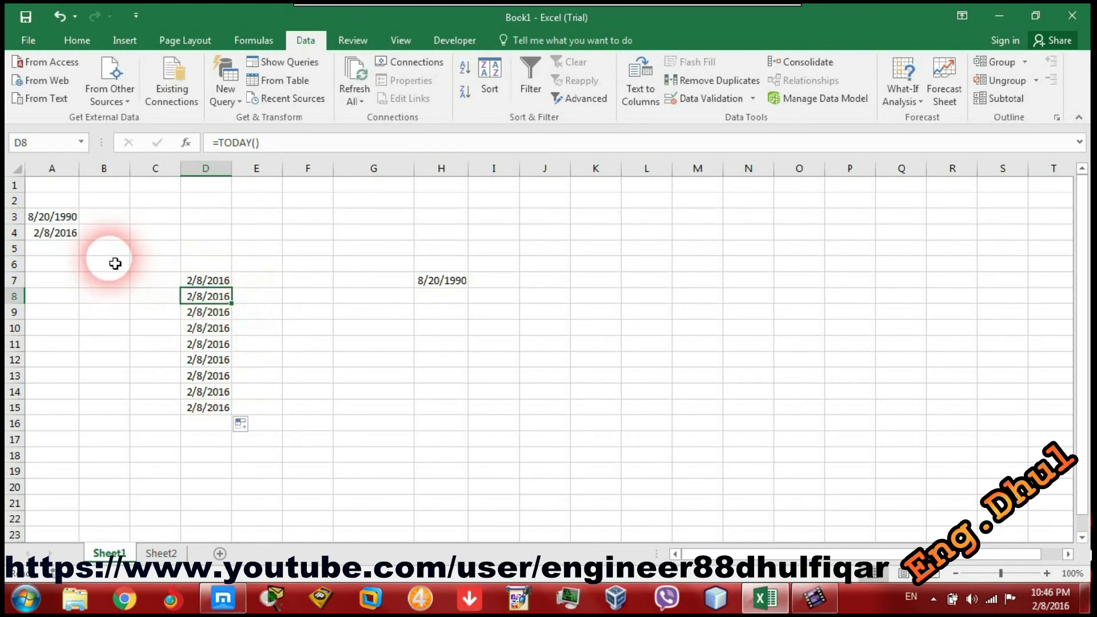
click(51, 200)
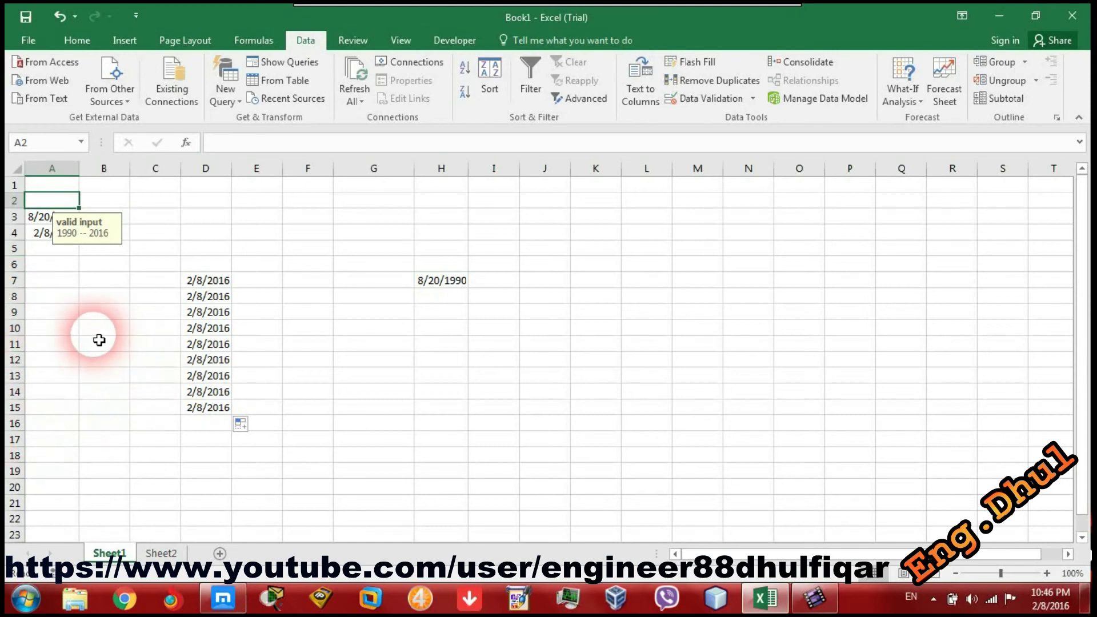
- Check cells around the sheet, then reselect A1:A10
click(72, 322)
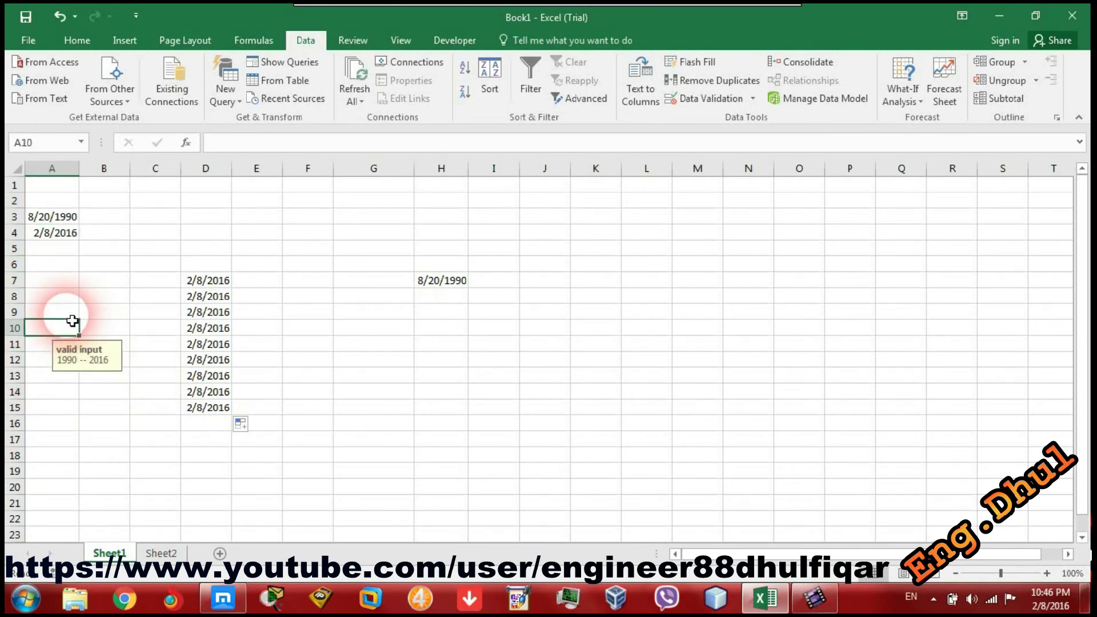
click(104, 280)
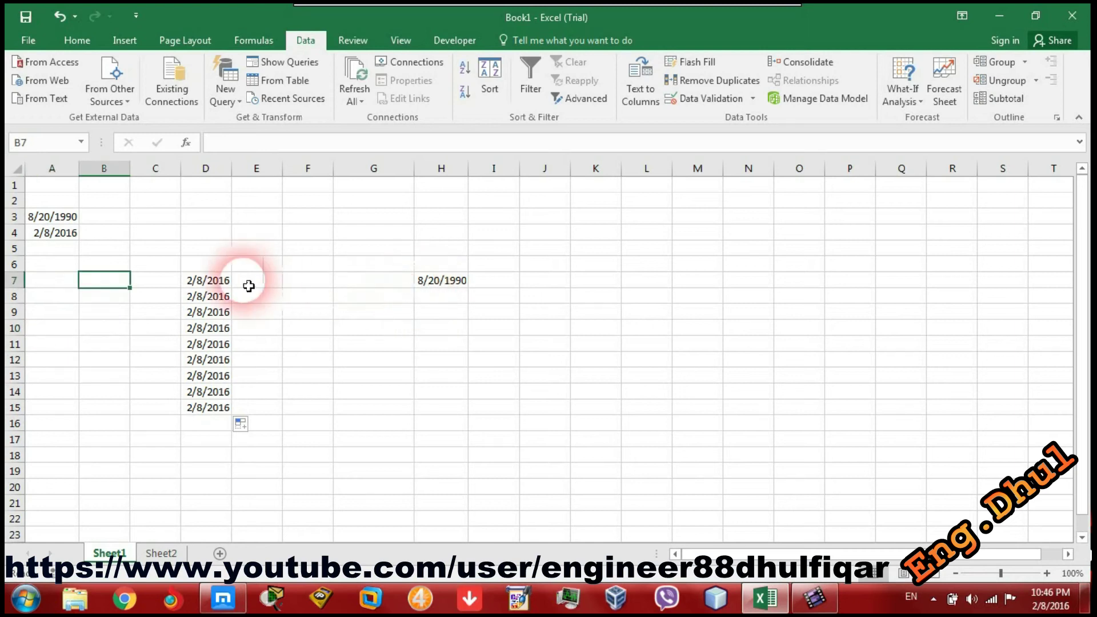
click(164, 267)
click(104, 249)
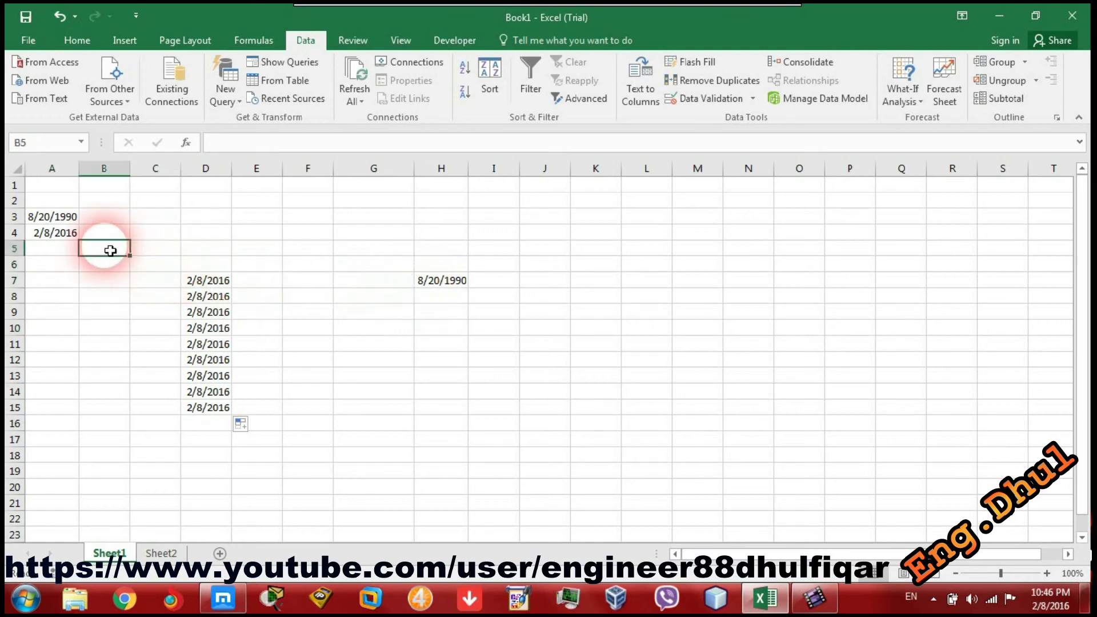
click(54, 233)
drag(56, 186, 50, 329)
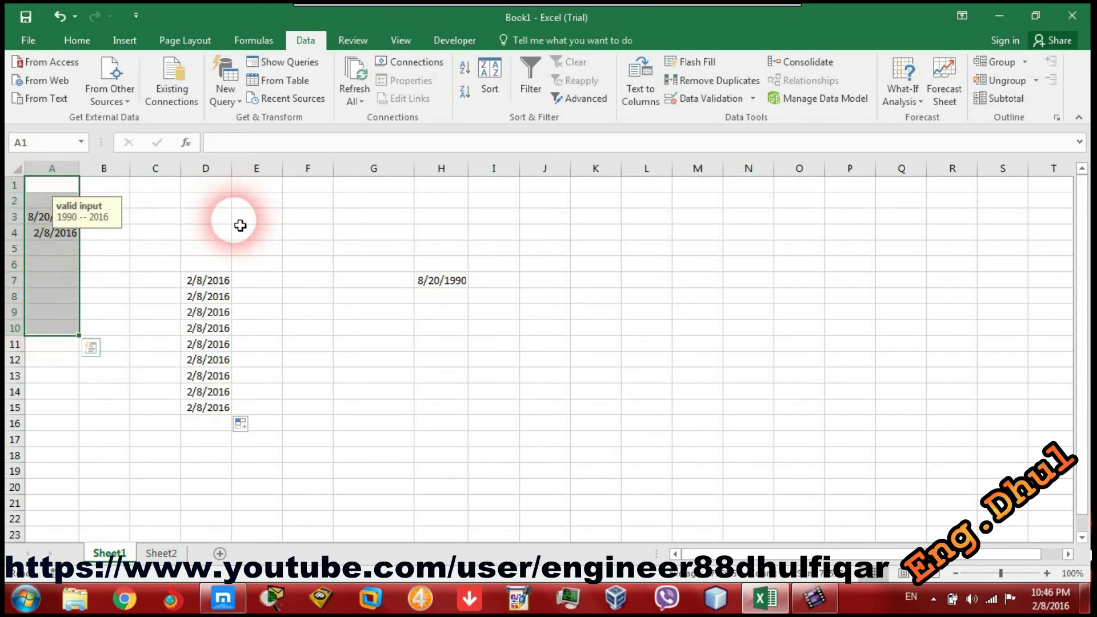
- Change the validation end date to =TODAY()-30 and confirm the rule
click(708, 103)
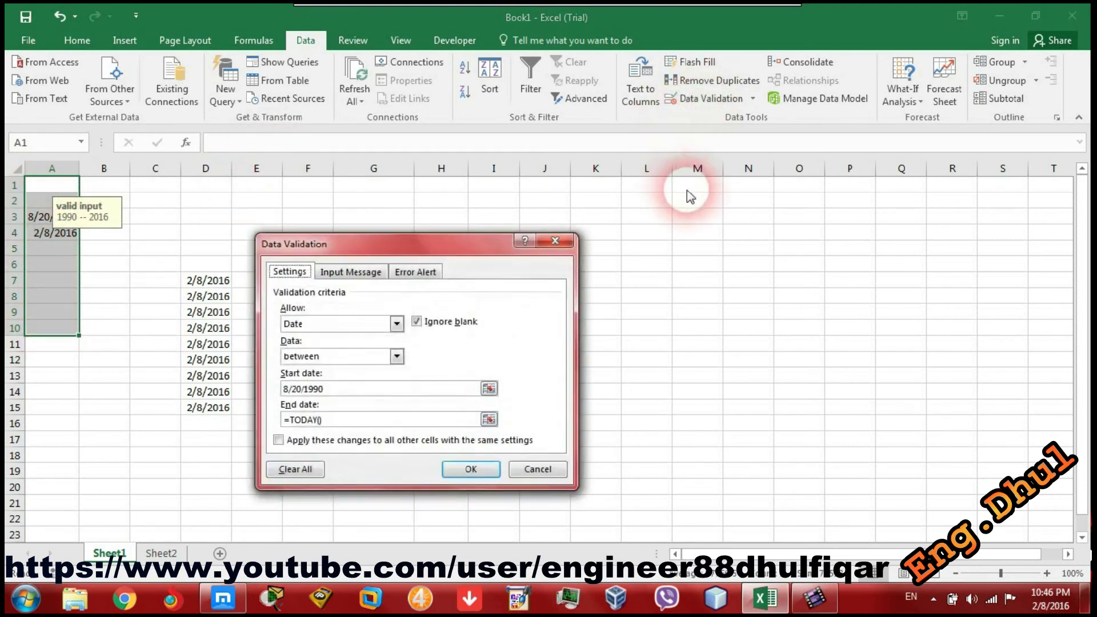
click(363, 422)
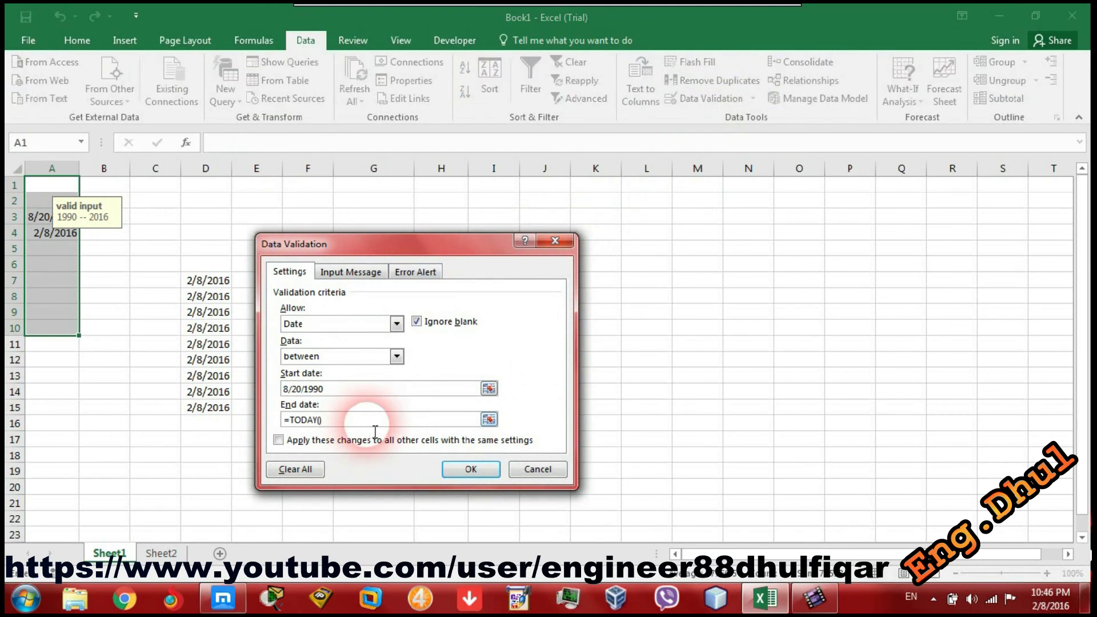
text(-)
key(BackSpace)
text(-)
text(30)
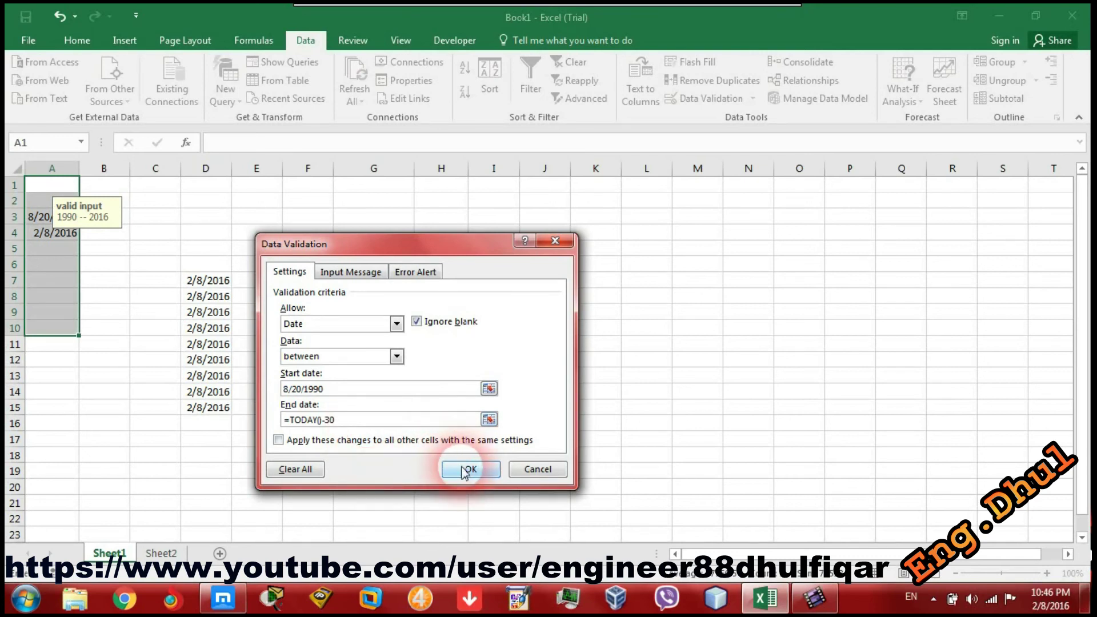
click(467, 470)
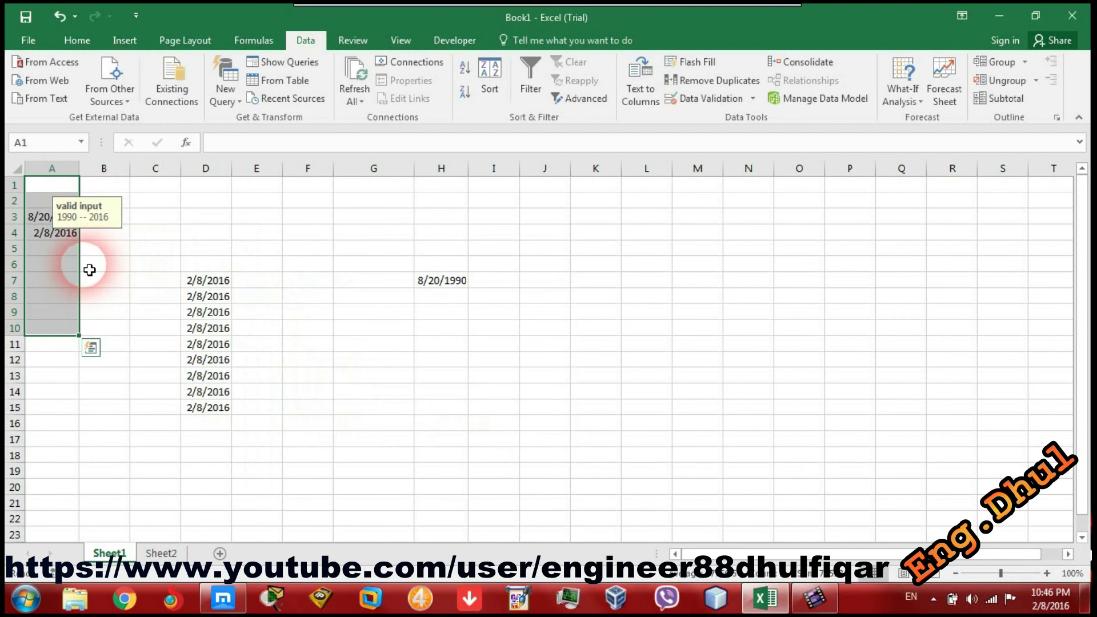
- Enter 2/8/2016 in A4 and cancel the Stop alert when it is refused
click(55, 263)
click(56, 234)
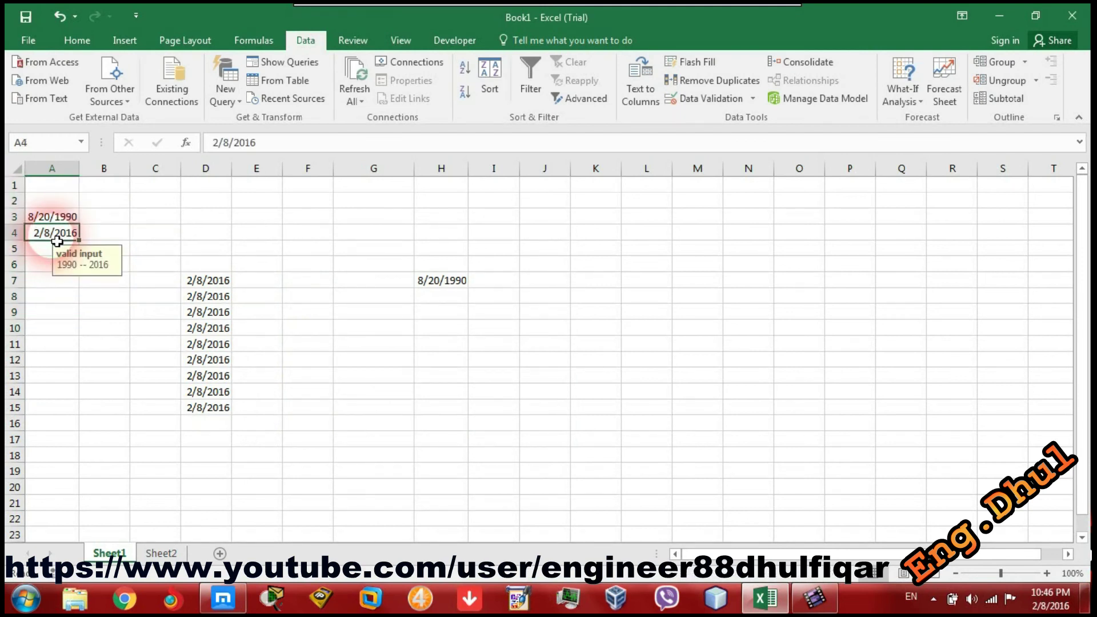
key(BackSpace)
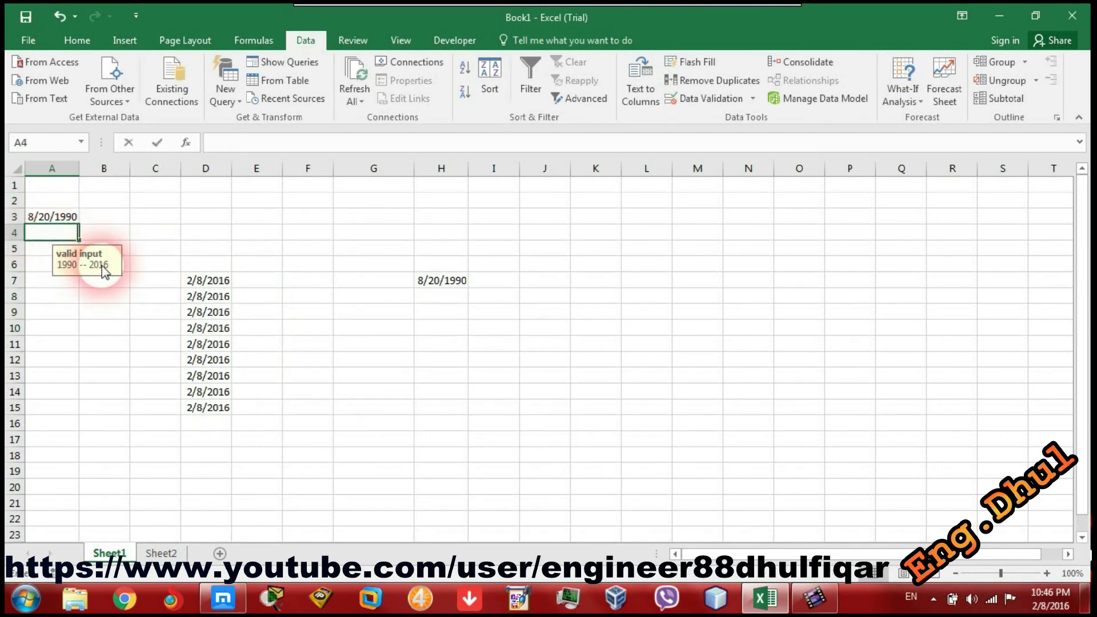
text(2/8/2016)
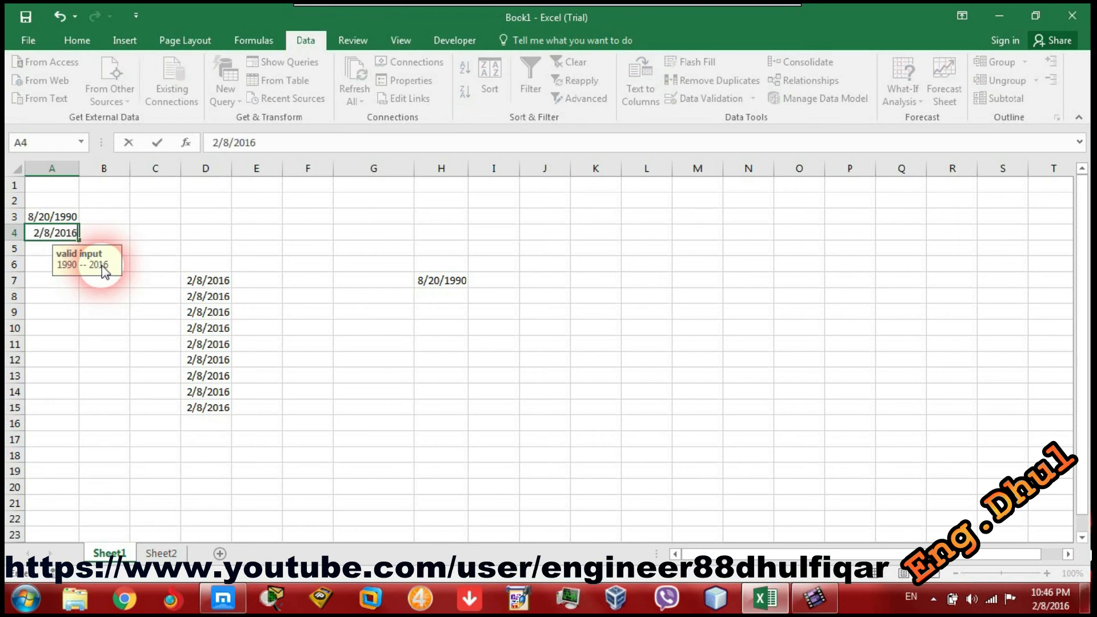
key(Return)
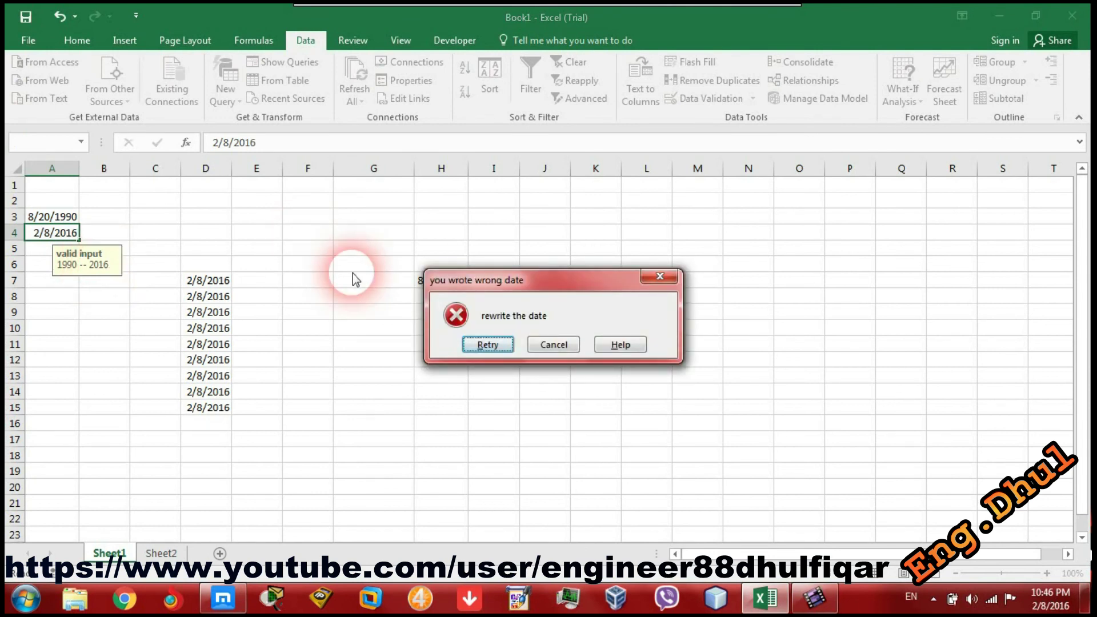
click(569, 346)
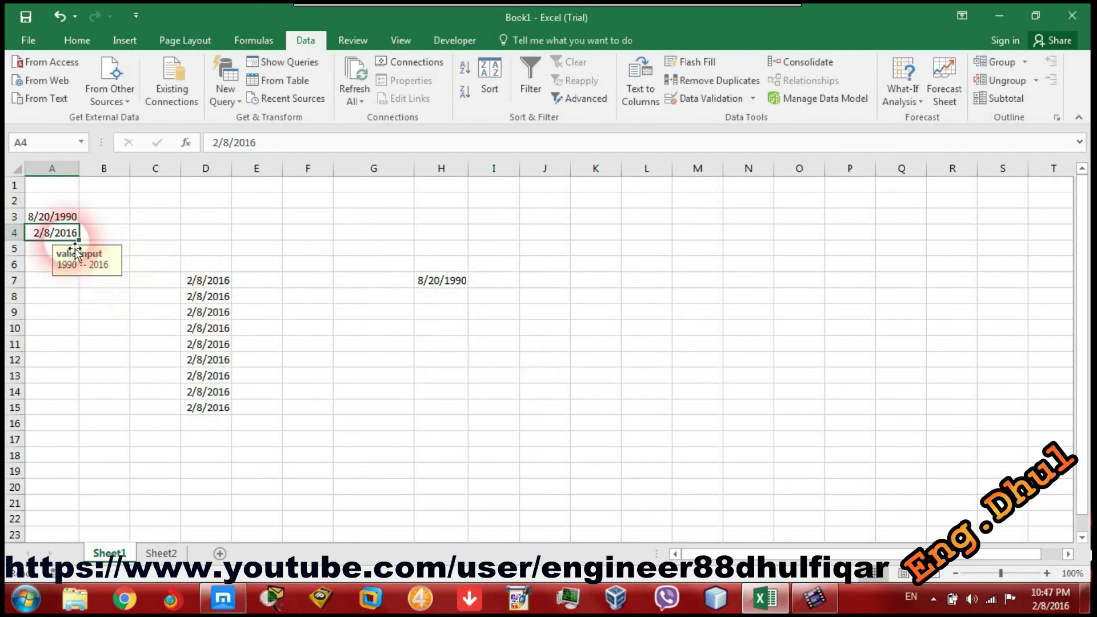
- Enter 1/8/2016 in A4 and 1/9/2016 in A5, both accepted
key(BackSpace)
text(1/8/20)
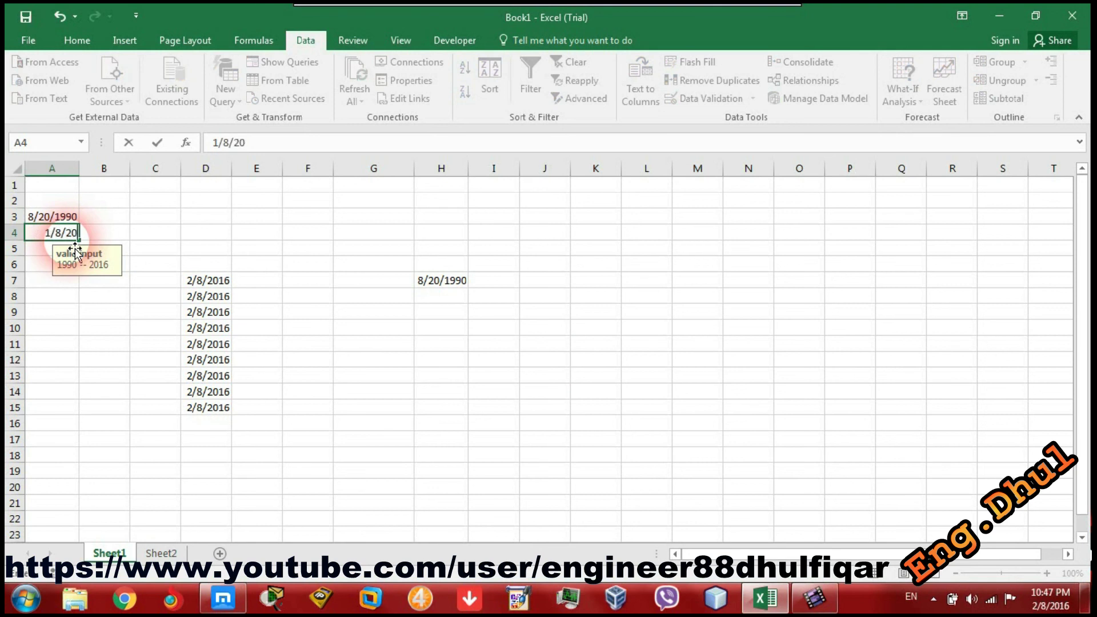
text(16)
key(Return)
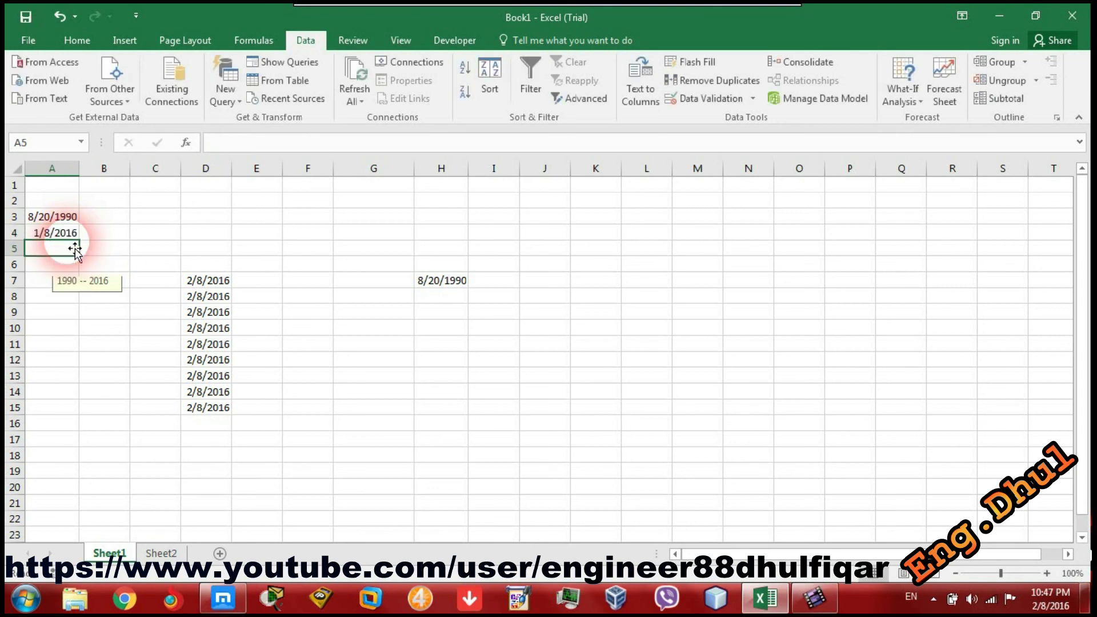
text(1/9/2016)
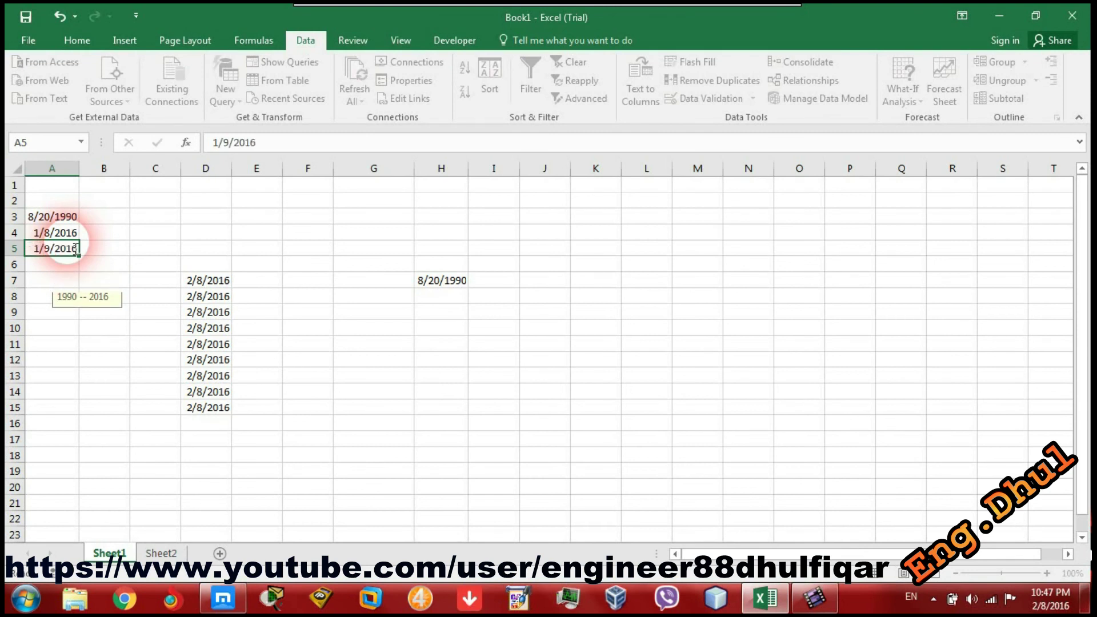
key(Return)
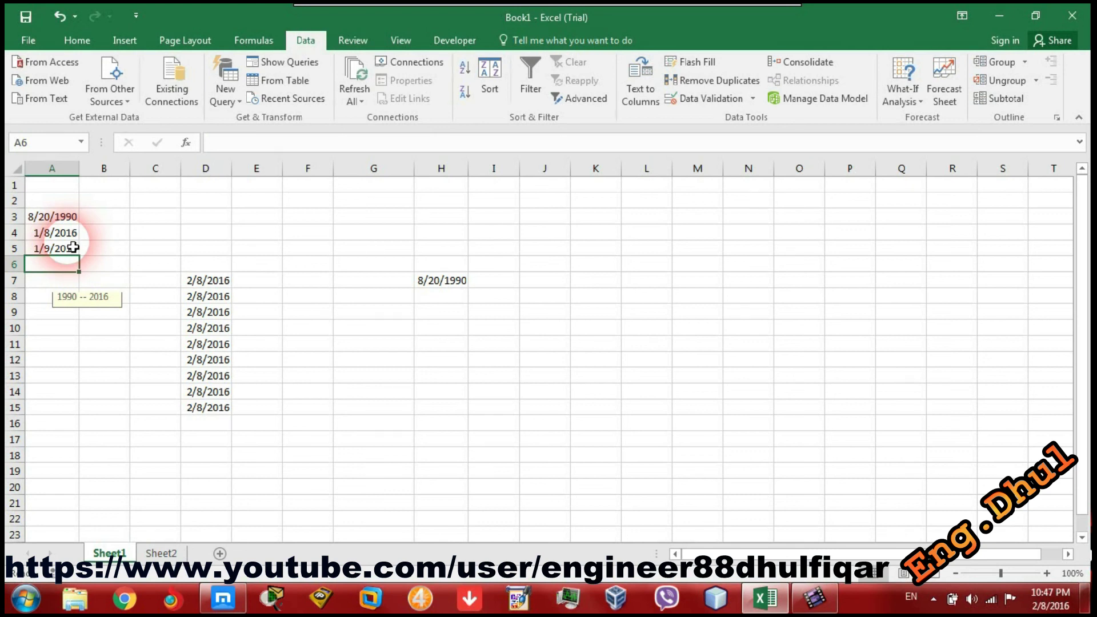
- Try 1/10/2016 in A6 and cancel the Stop alert rejecting it
text(1/10/19)
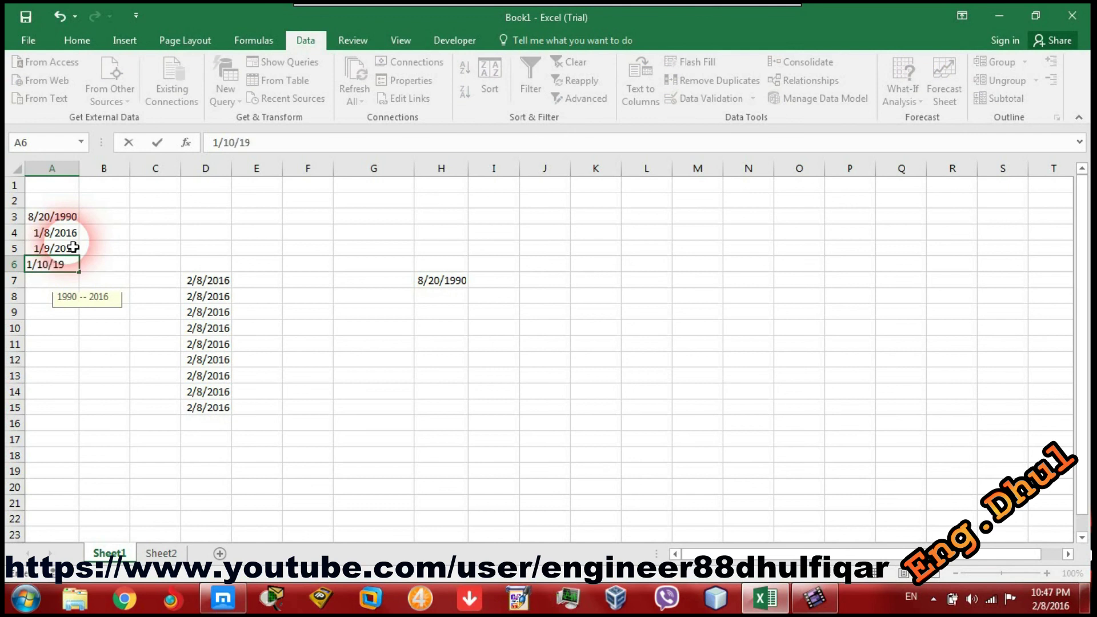
key(BackSpace)
key(BackSpace)
text(20)
text(16)
key(Return)
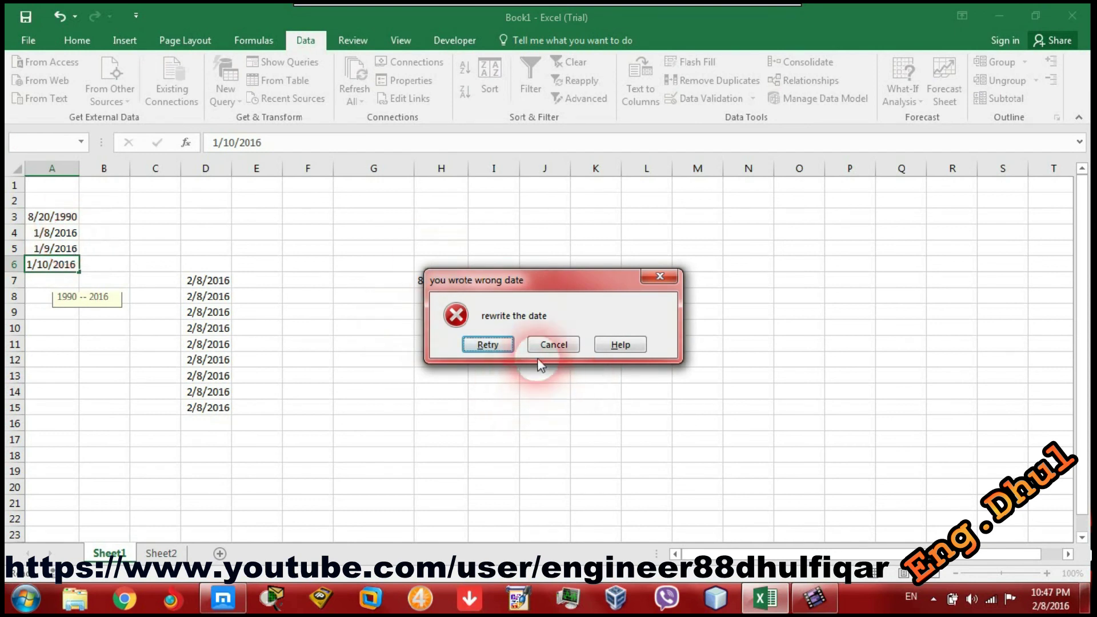
click(554, 345)
- Reopen Data Validation and remove the -30 so the end date reads =TODAY()
click(52, 260)
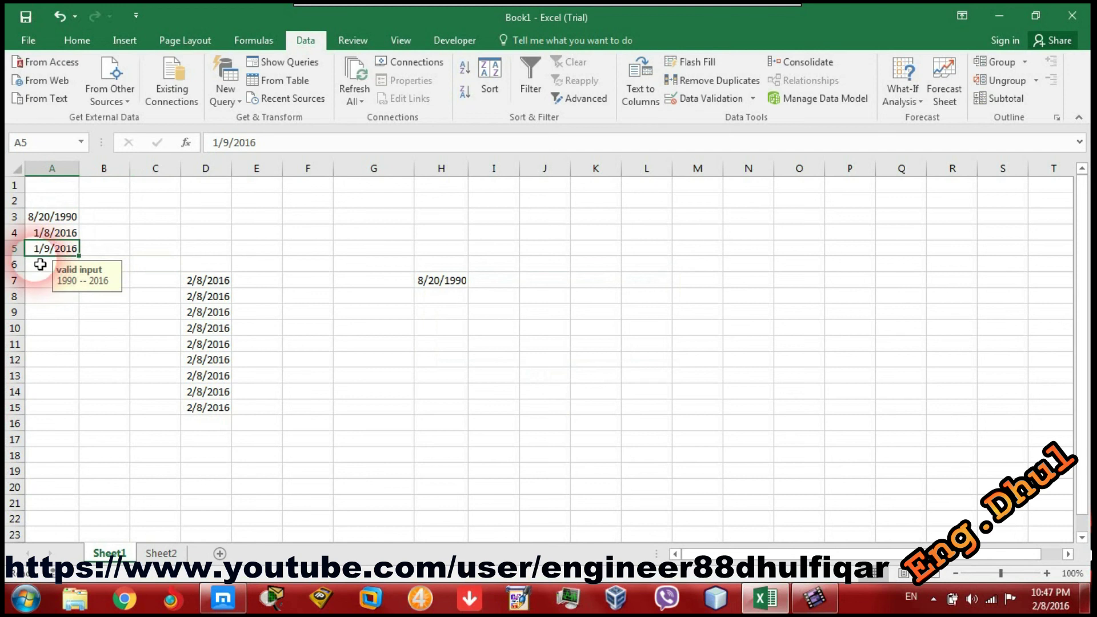
click(694, 99)
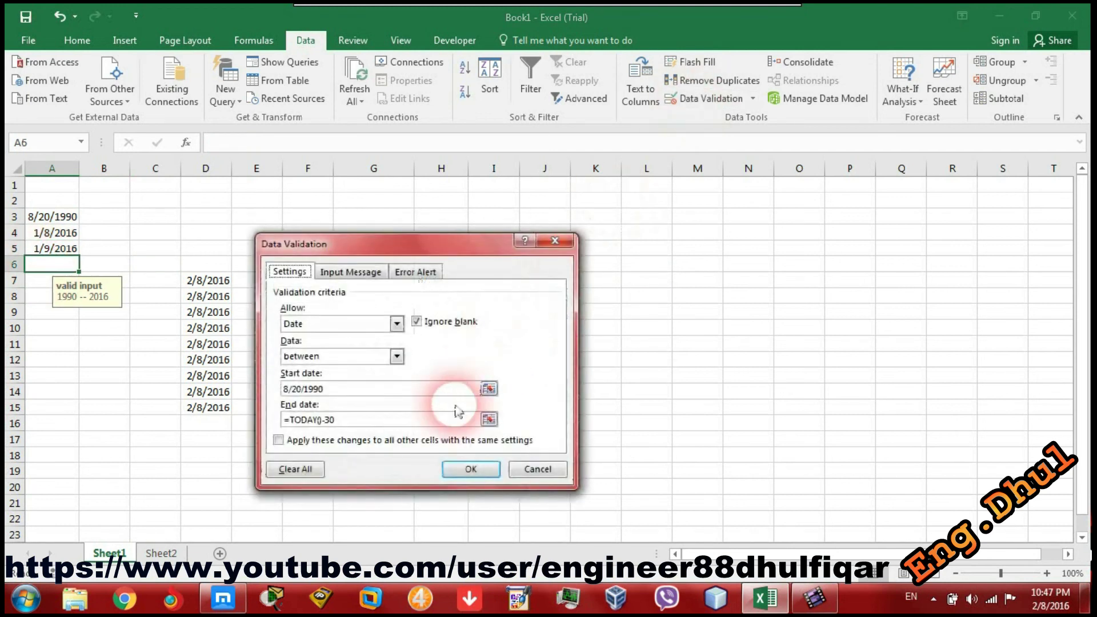
click(434, 428)
key(BackSpace)
key(BackSpace)
key(BackSpace)
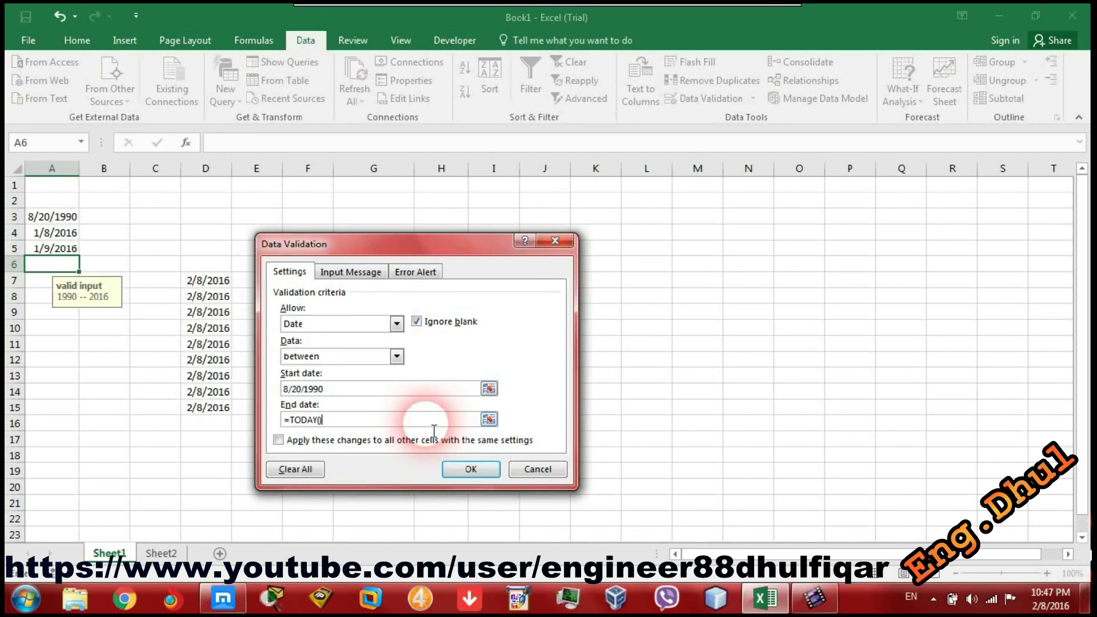